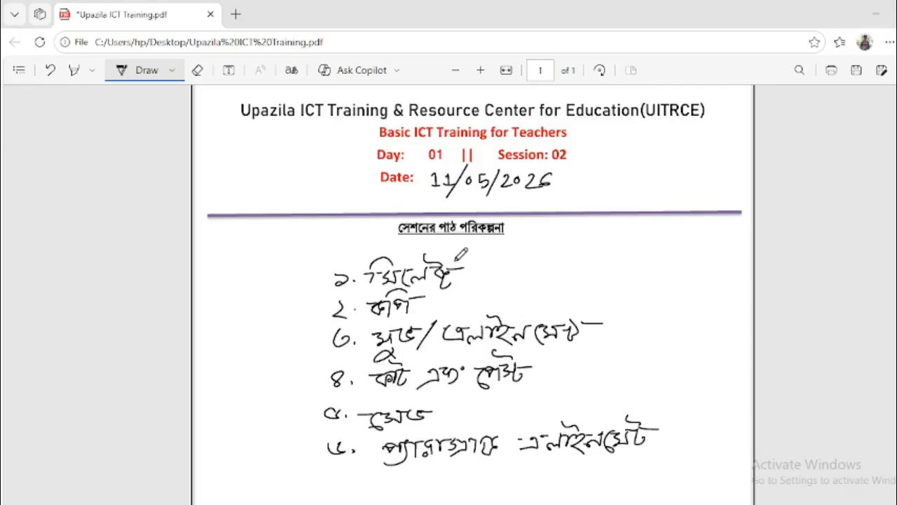
Look over the handwritten session plan in the PDF and switch to the open Word practice document
scroll(510, 314, down, 3)
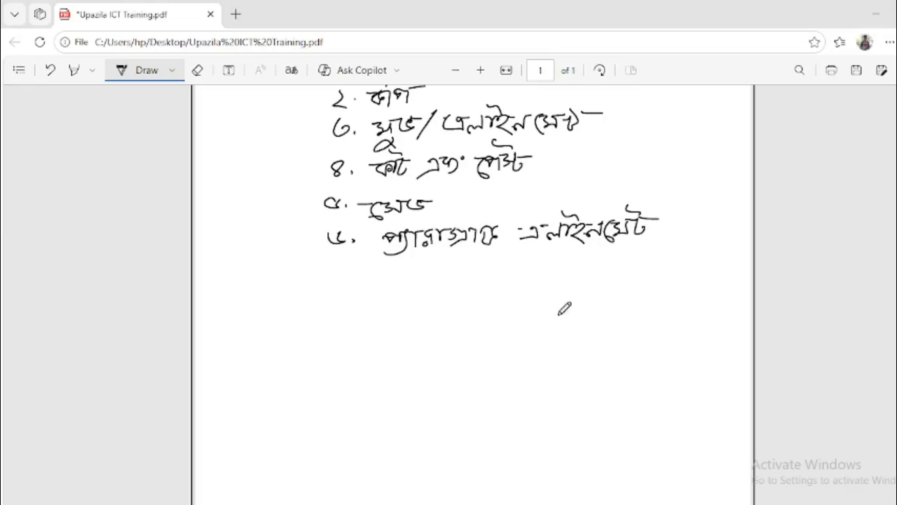
mouse_move(529, 504)
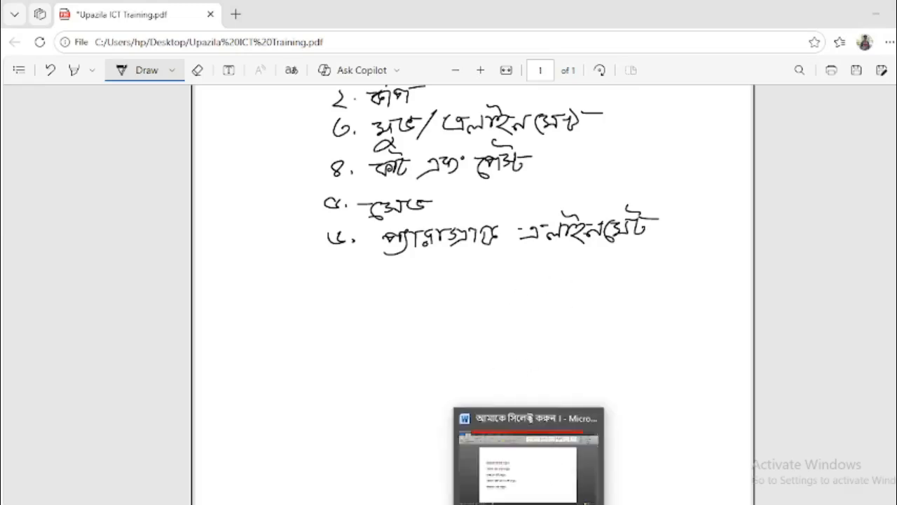
click(529, 455)
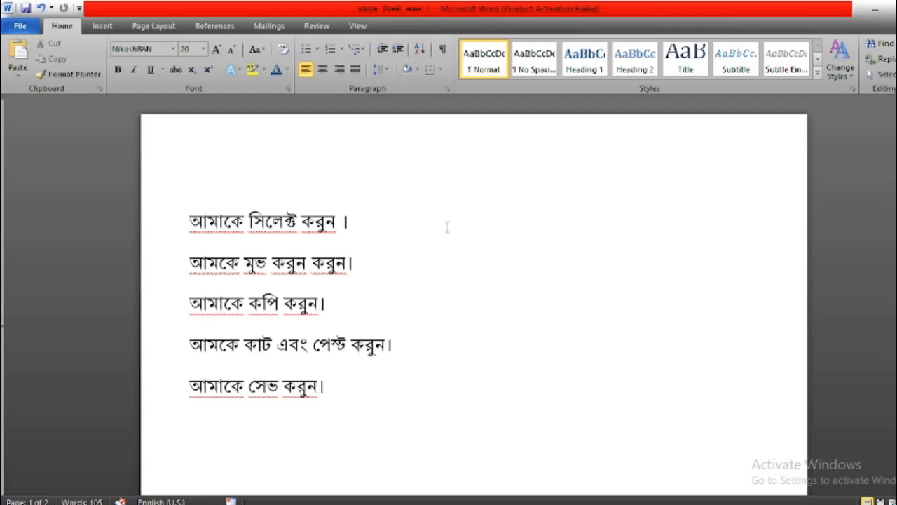
Select the whole first line, "আমাকে সিলেক্ট করুন ।", and clear the selection
click(368, 221)
drag(349, 221, 147, 236)
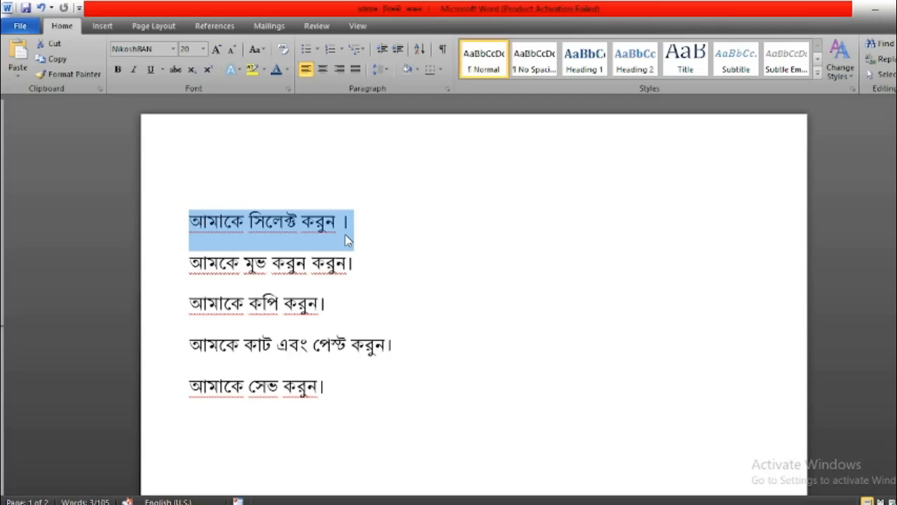
click(368, 276)
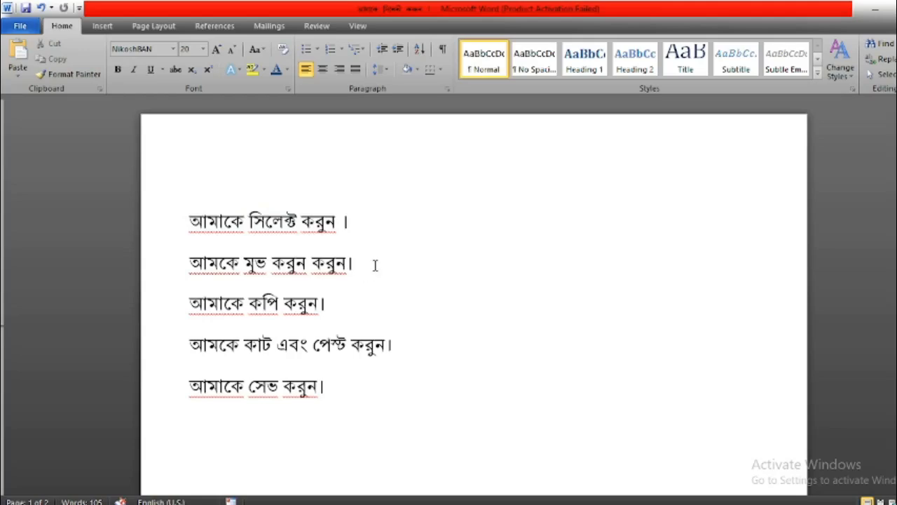
Try centre and right alignment on the second line, "আমকে মুভ করুন করুন।", and return it to left alignment
click(373, 263)
drag(356, 264, 189, 265)
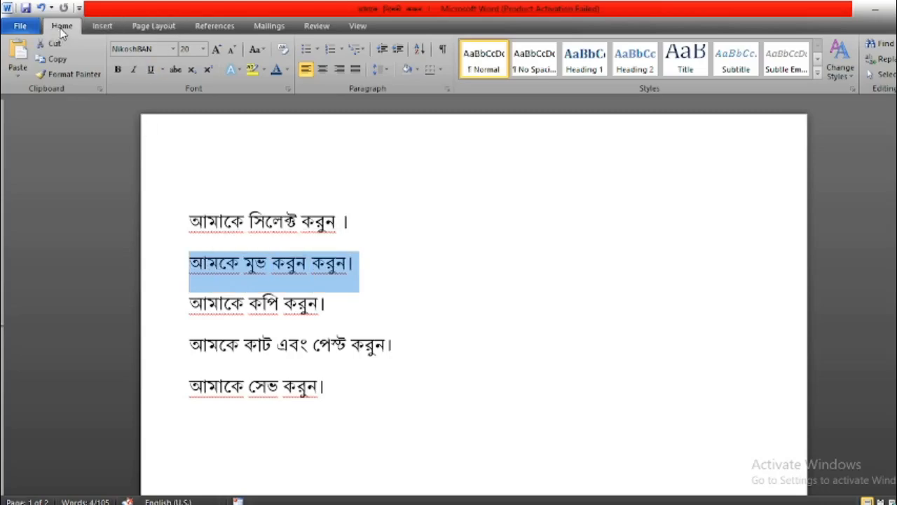
click(321, 71)
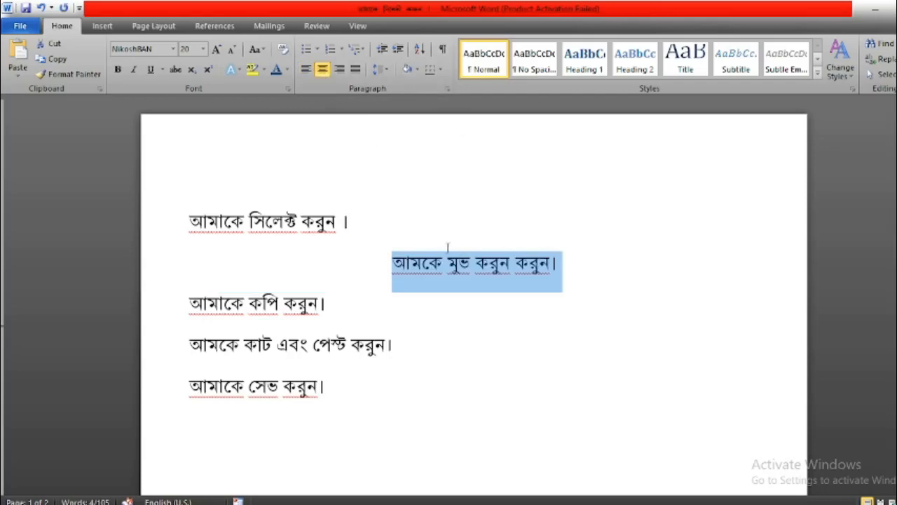
click(341, 73)
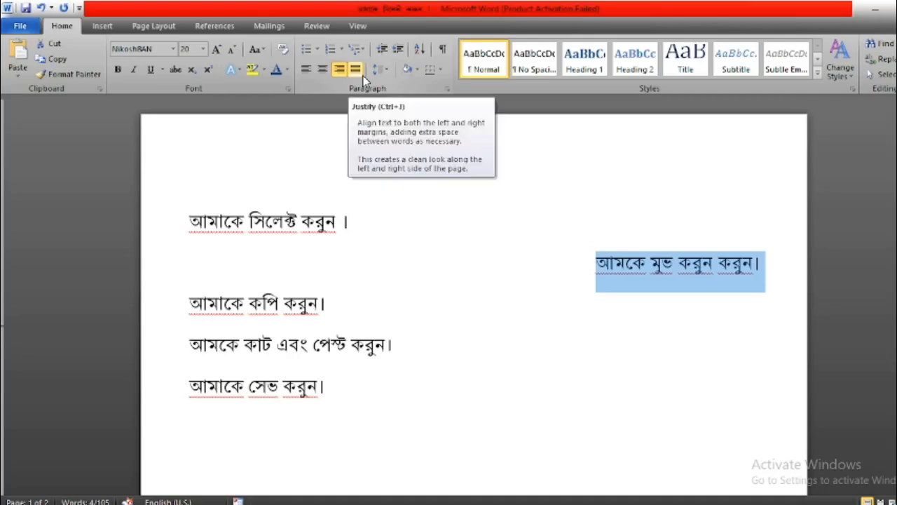
click(305, 72)
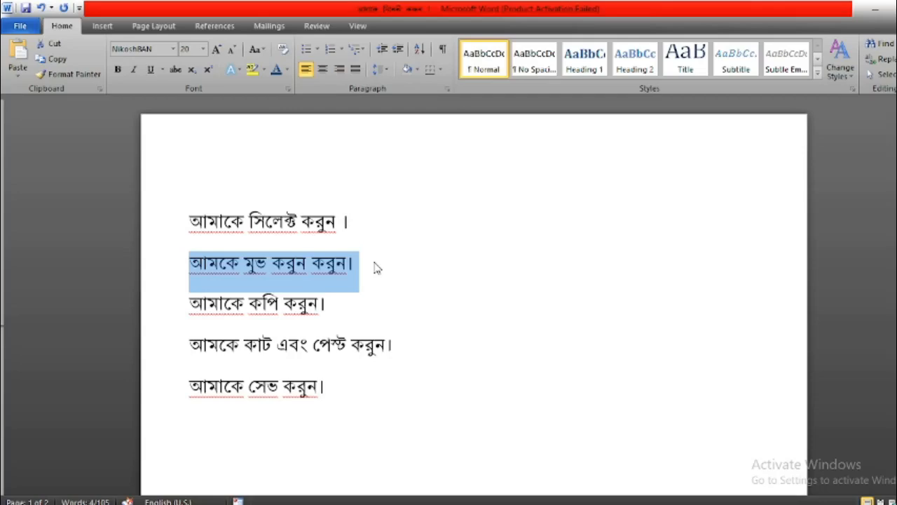
click(344, 303)
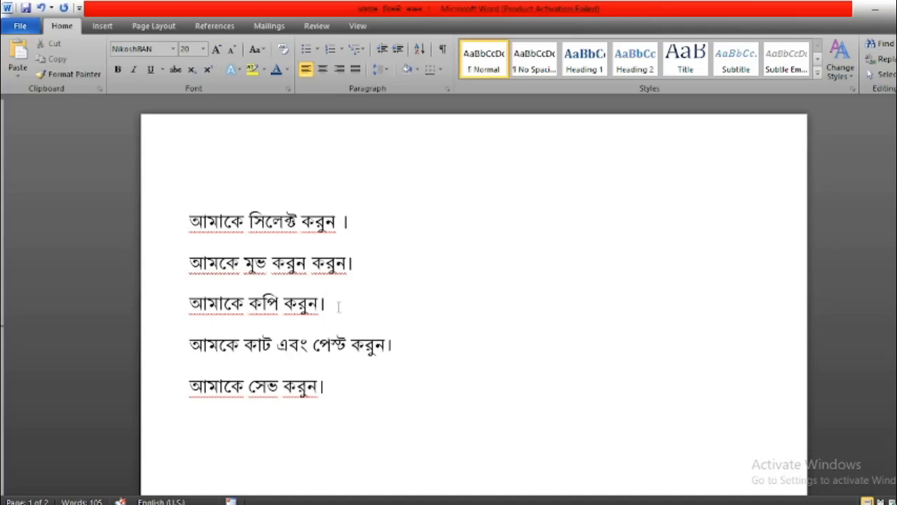
key(shift+Left)
key(shift+Left)
key(shift+Left)
key(shift+Left)
key(shift+Left)
key(shift+Left)
key(shift+Left)
key(shift+Left)
key(shift+Left)
key(shift+Left)
key(shift+Left)
key(shift+Left)
key(shift+Left)
key(shift+Left)
key(shift+Left)
key(shift+Left)
key(shift+Left)
key(shift+Left)
key(shift+Left)
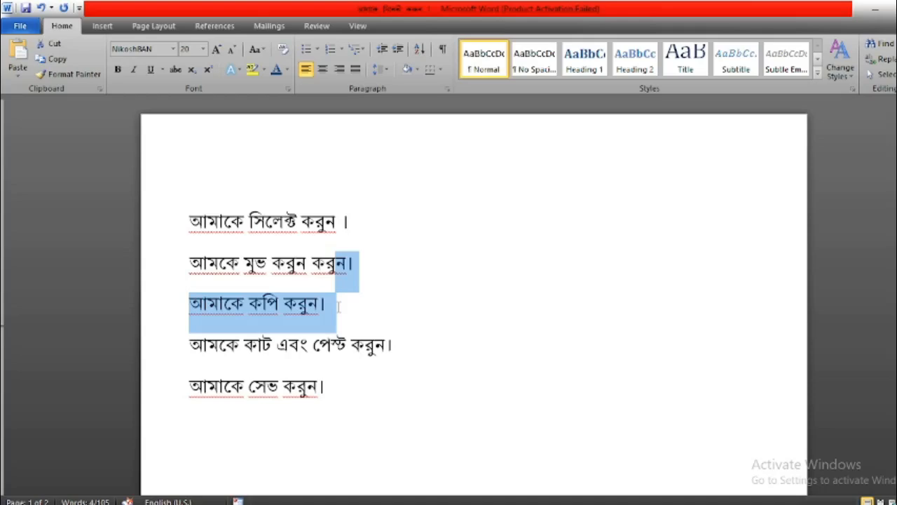
key(Right)
Select the third line, "আমাকে কপি করুন।", from its end to its start and copy it
key(shift+Left)
key(shift+Left)
key(shift+Left)
key(shift+Left)
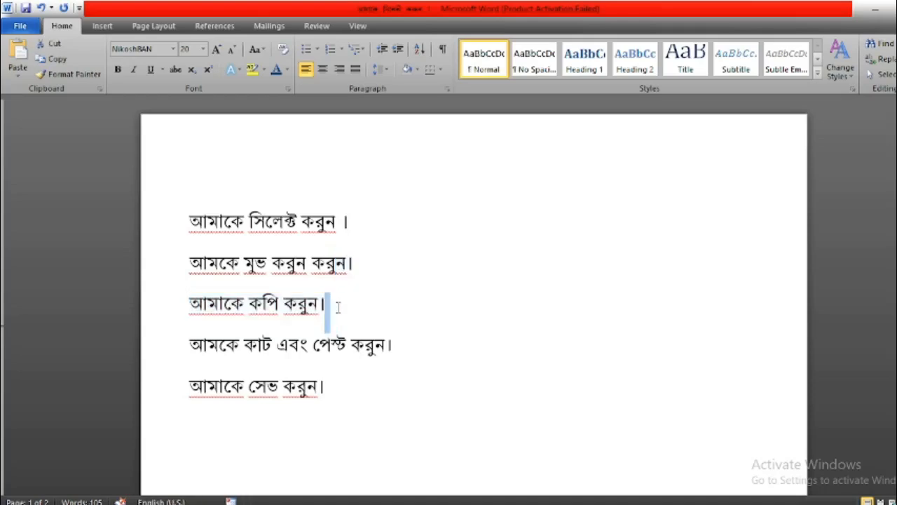
key(shift+Left)
key(shift+Left)
key(shift+Left)
key(shift+Left)
key(shift+Left)
key(shift+Left)
key(shift+Left)
key(shift+Left)
key(shift+Left)
key(shift+Left)
key(shift+Left)
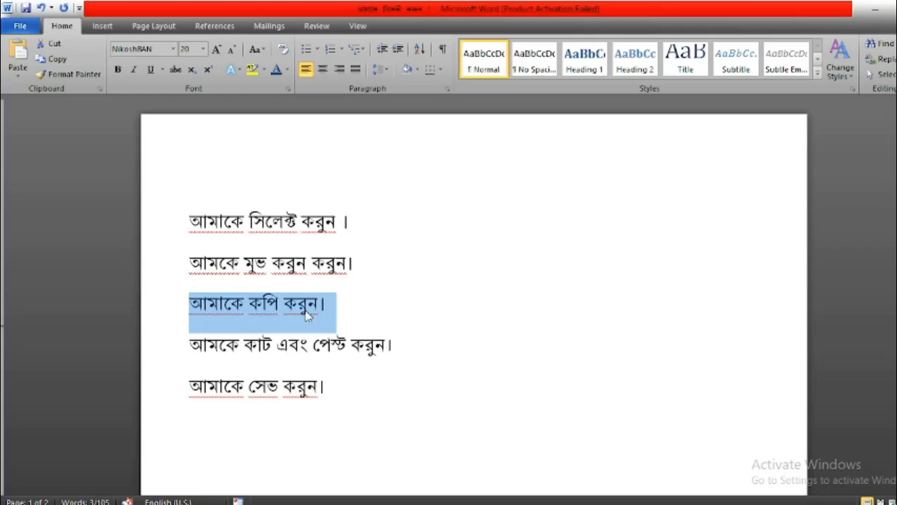
right_click(270, 320)
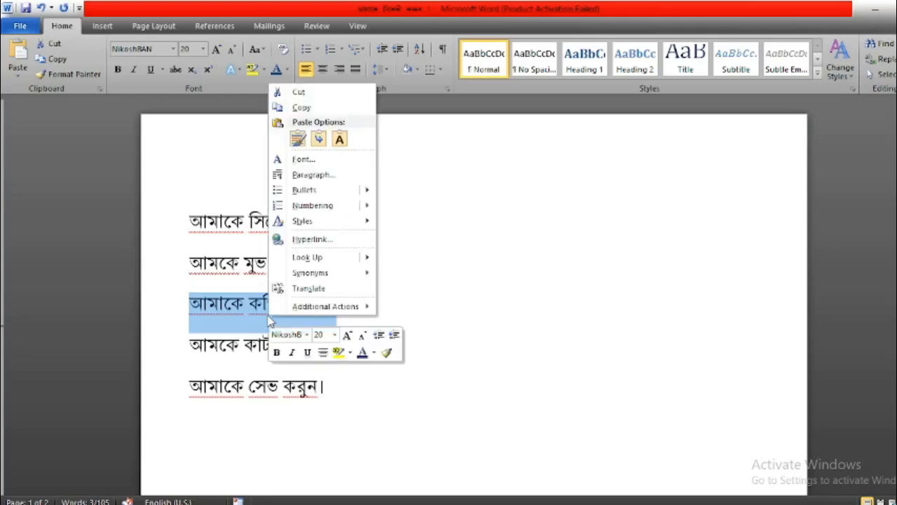
click(321, 112)
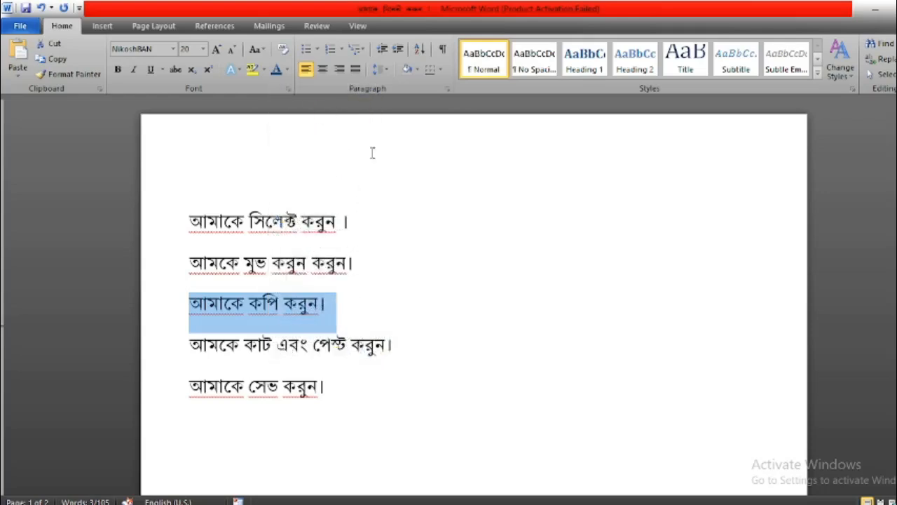
click(339, 315)
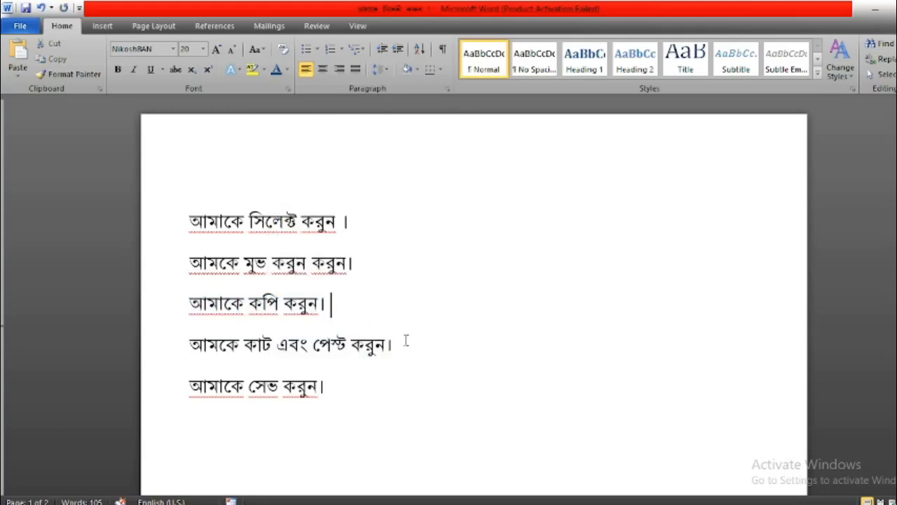
Add two new paragraphs after "আমাকে সেভ করুন।" and paste the copied line there as text only
click(359, 383)
key(Return)
key(Return)
scroll(341, 374, down, 2)
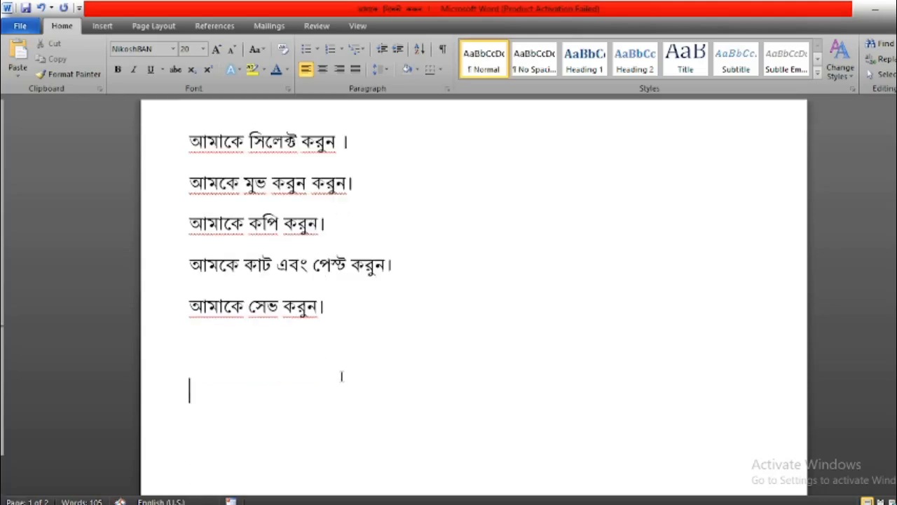
right_click(195, 390)
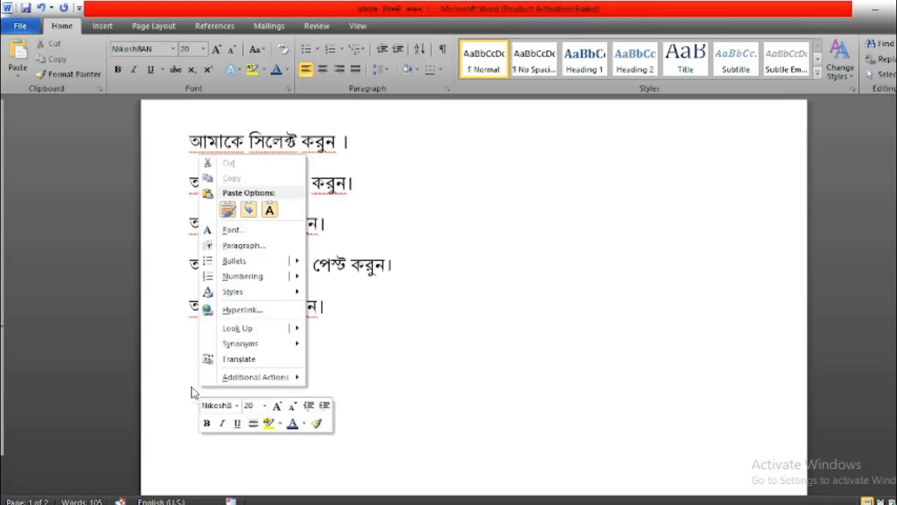
click(190, 390)
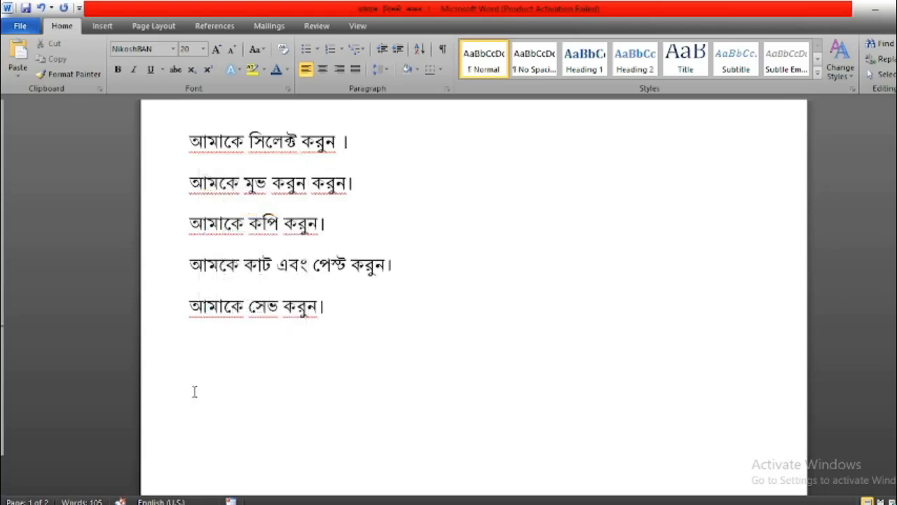
right_click(195, 393)
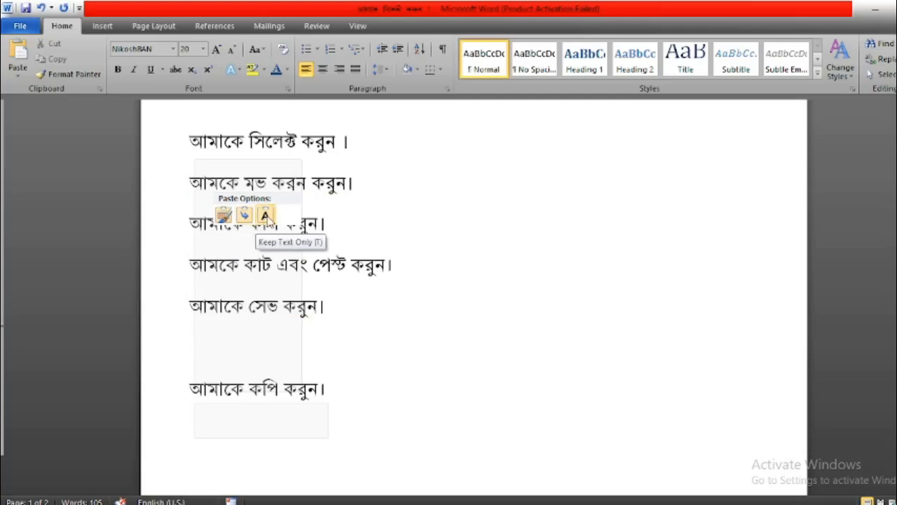
click(267, 217)
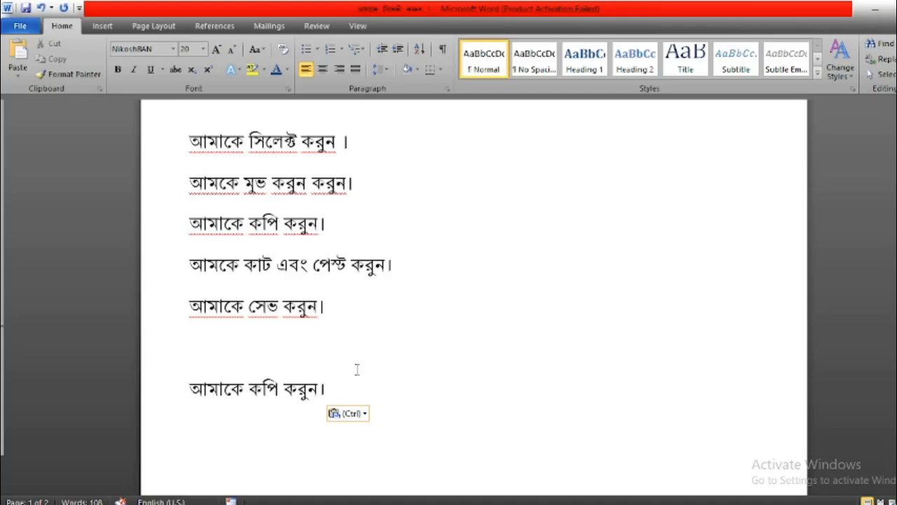
Select the fourth line, "আমকে কাট এবং পেস্ট করুন।", and cut it from the list
click(417, 265)
drag(410, 266, 208, 276)
key(ctrl+c)
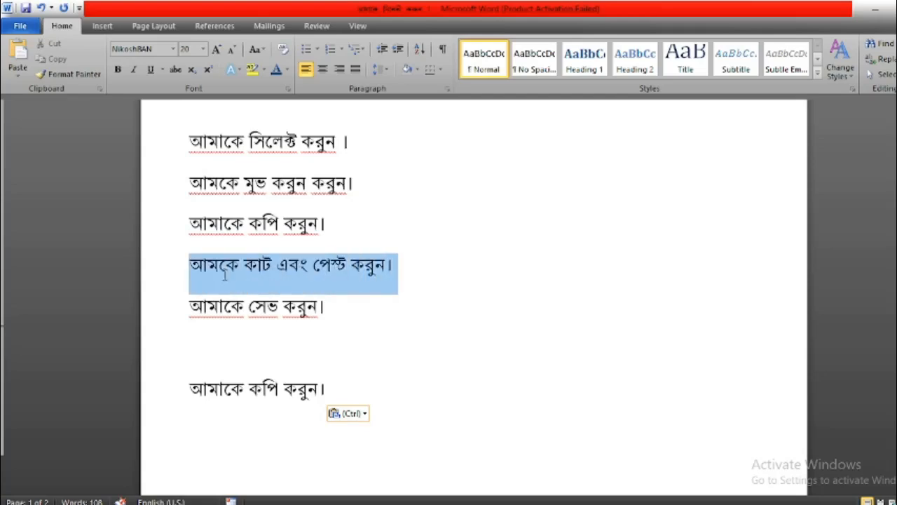
right_click(313, 281)
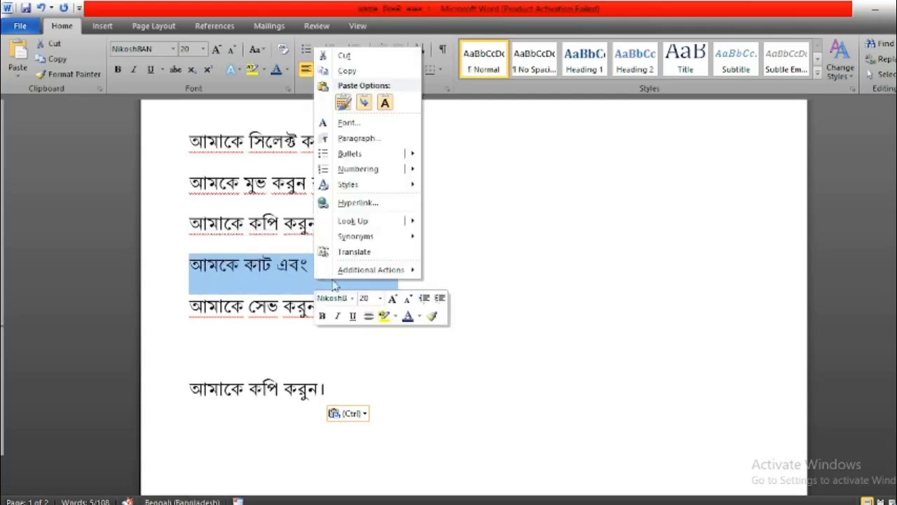
mouse_move(353, 229)
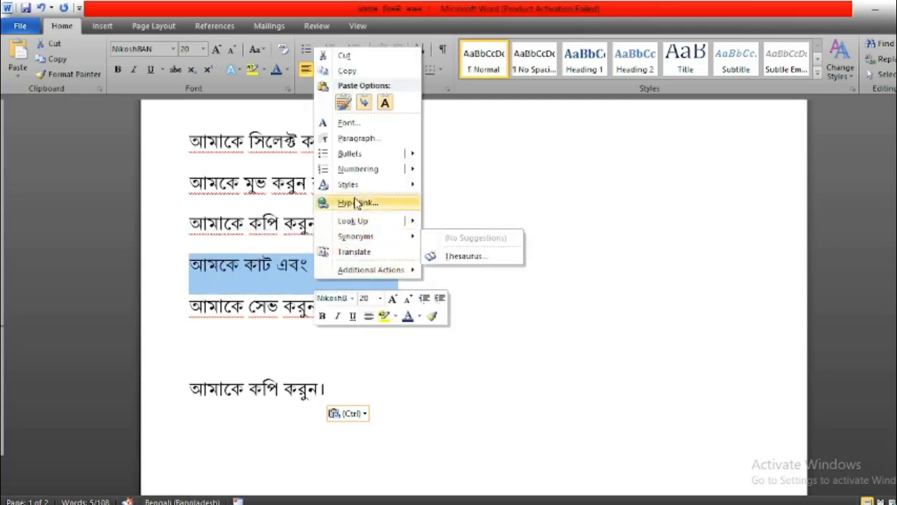
mouse_move(354, 275)
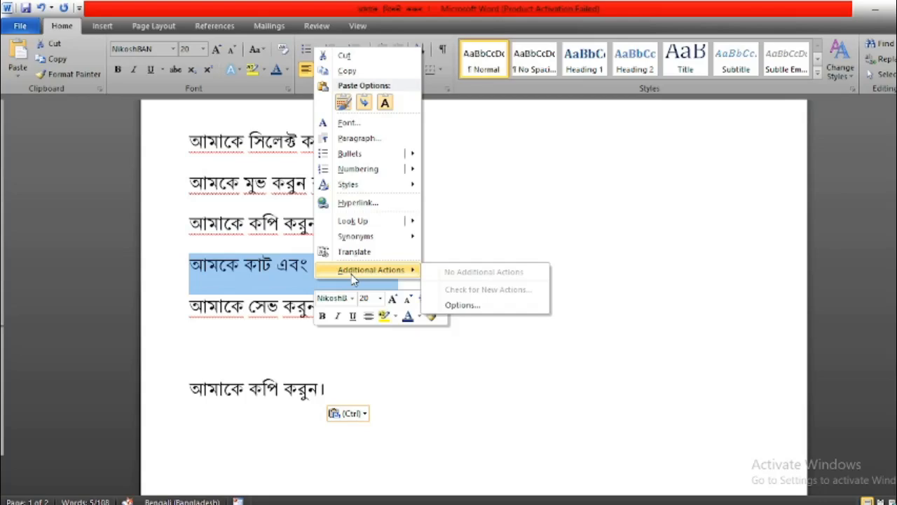
click(368, 61)
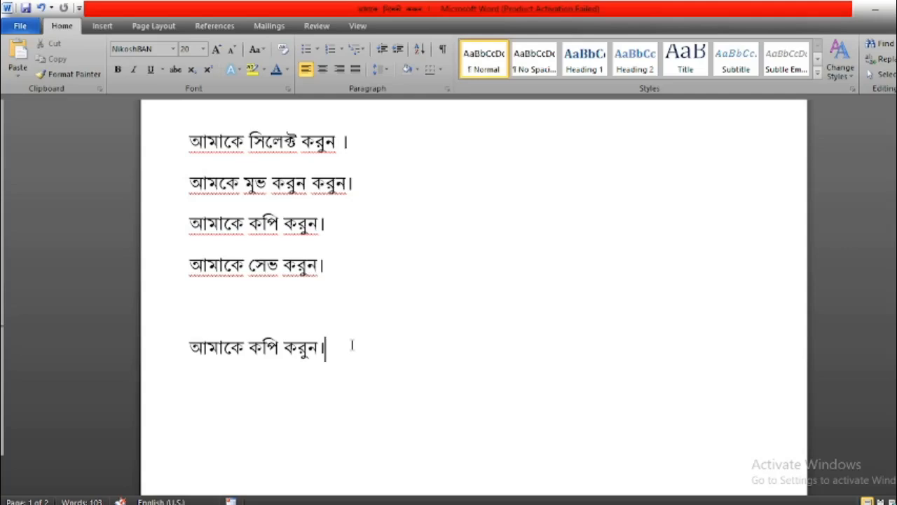
Paste the cut line as text only in a new paragraph below the pasted "আমাকে কপি করুন।"
key(Return)
right_click(196, 390)
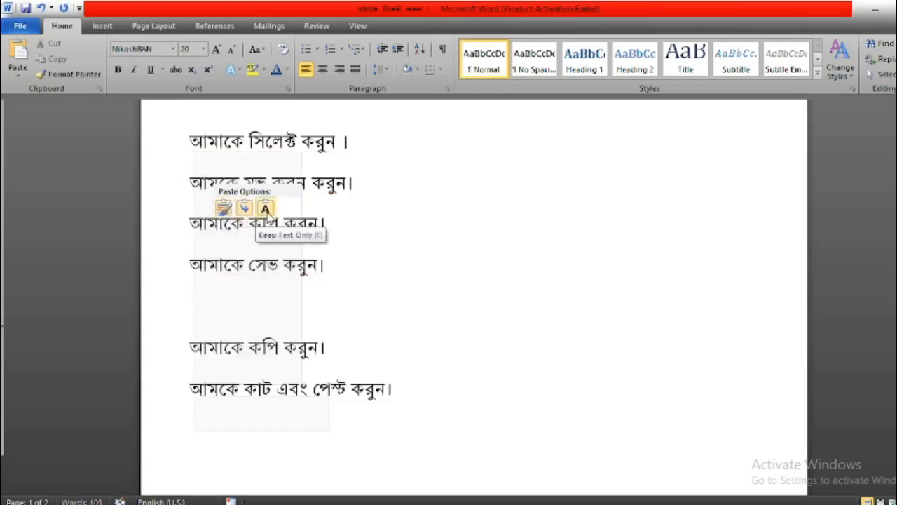
click(265, 208)
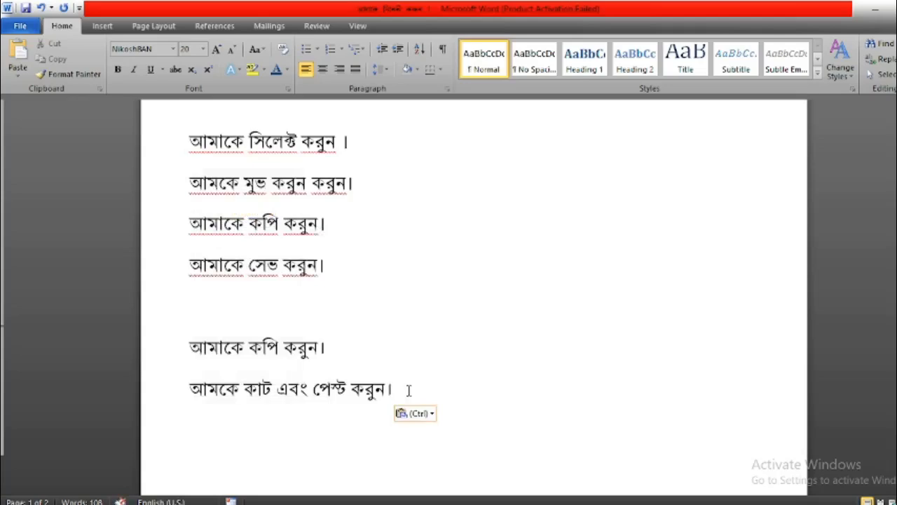
Examine the pasted "আমকে কাট এবং পেস্ট করুন।" line and compare it with the original list above
drag(406, 390, 215, 391)
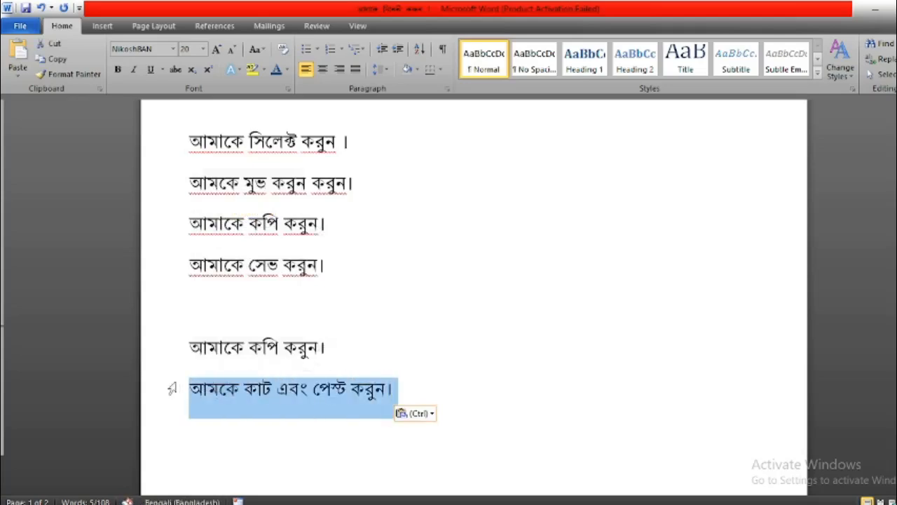
click(404, 385)
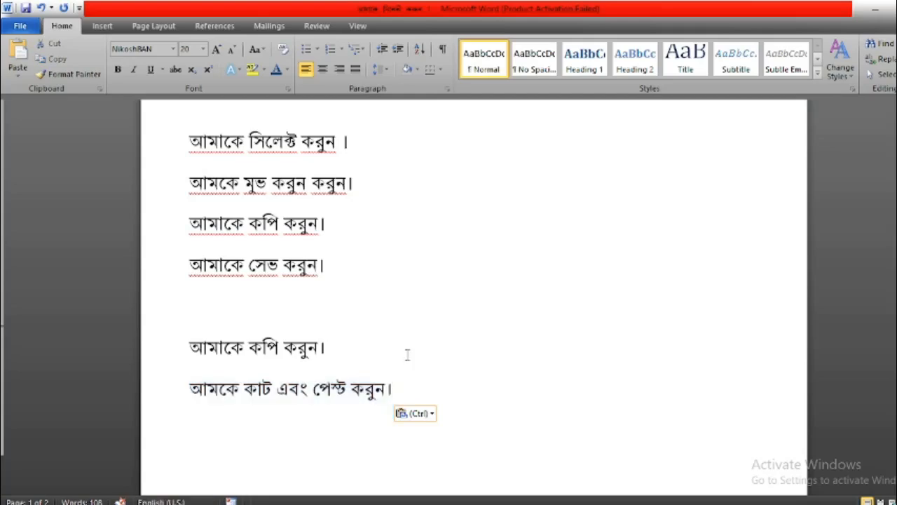
scroll(408, 357, down, 3)
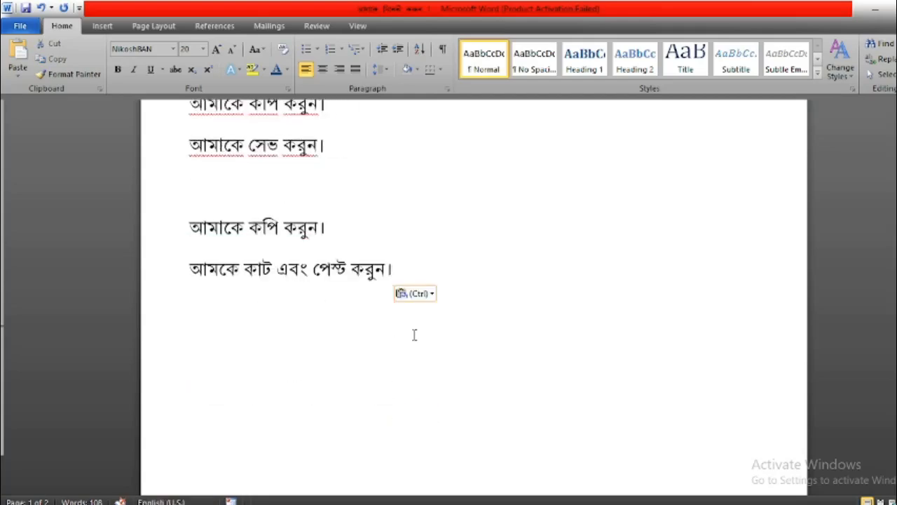
scroll(411, 343, up, 4)
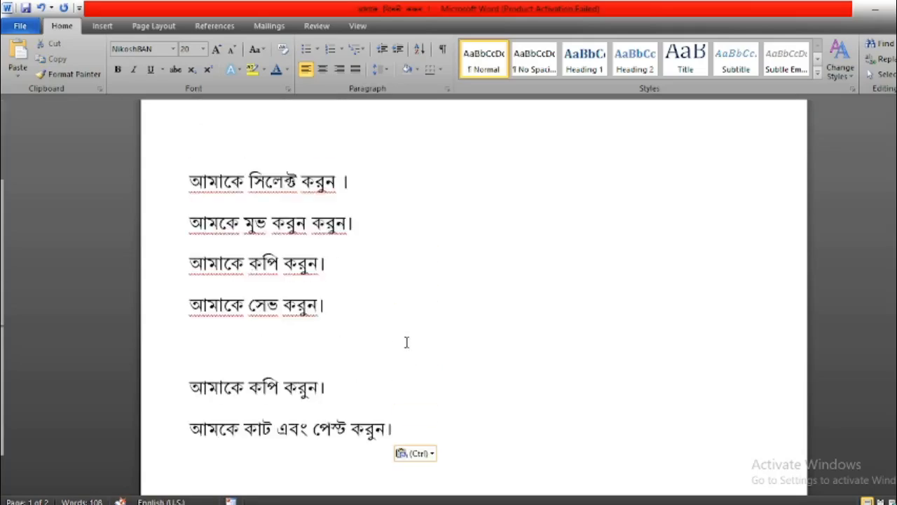
scroll(407, 342, up, 1)
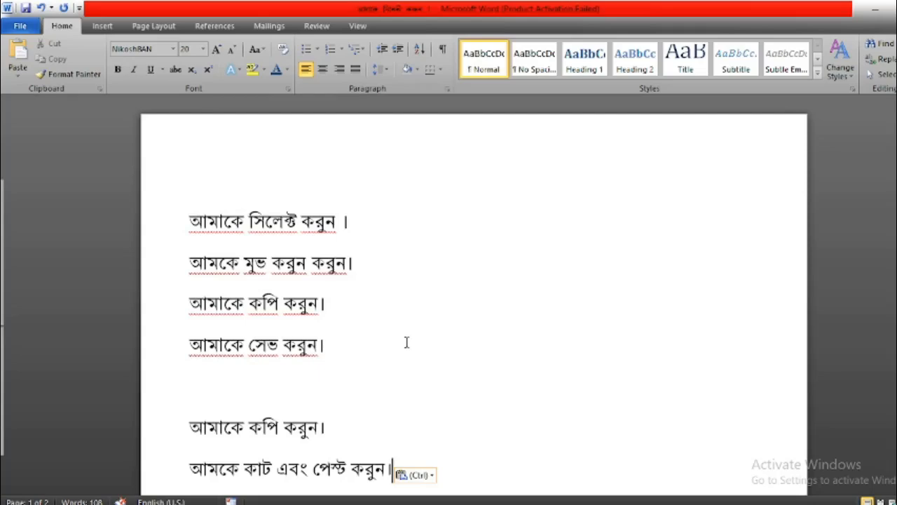
scroll(450, 335, down, 4)
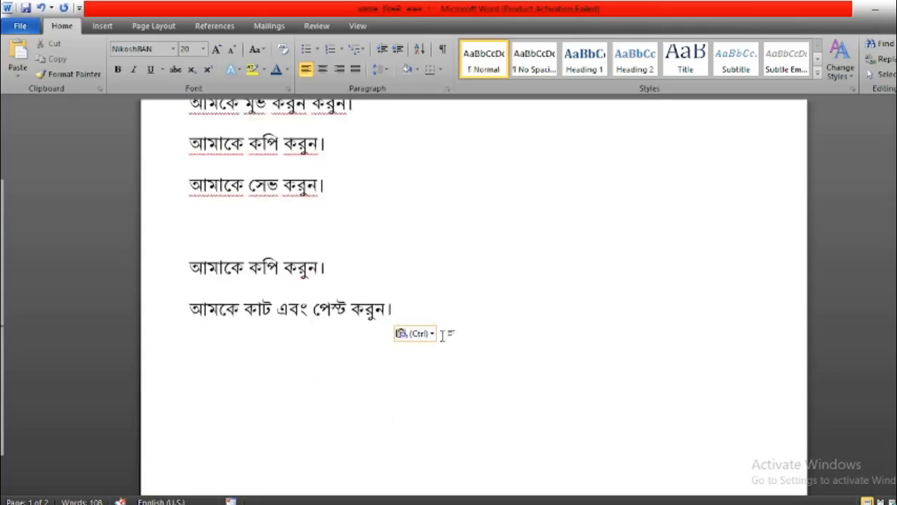
scroll(449, 331, up, 4)
scroll(407, 371, down, 6)
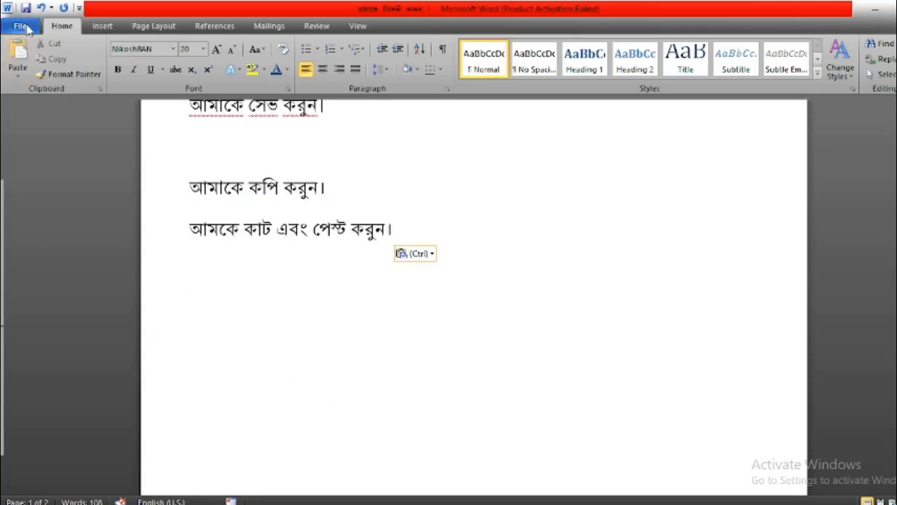
Save a copy of the document under the name "11" in the person-named folder on the Desktop
click(22, 26)
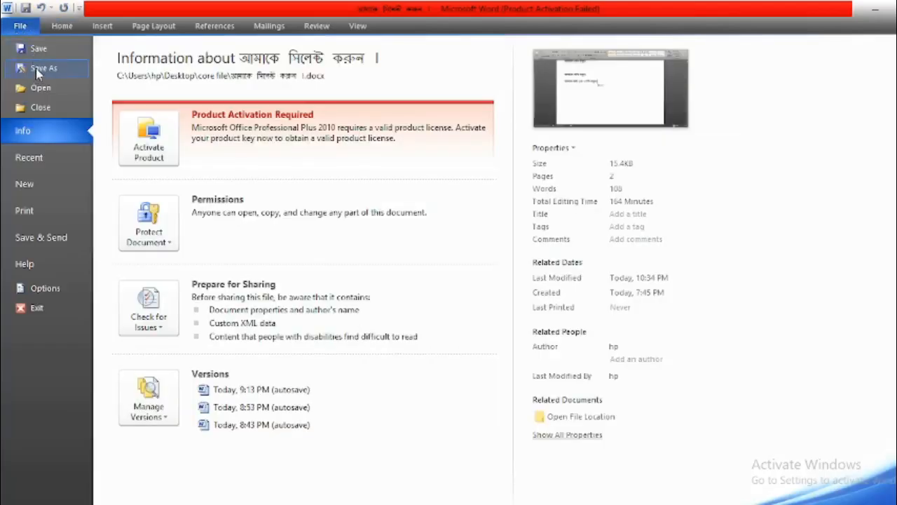
click(36, 68)
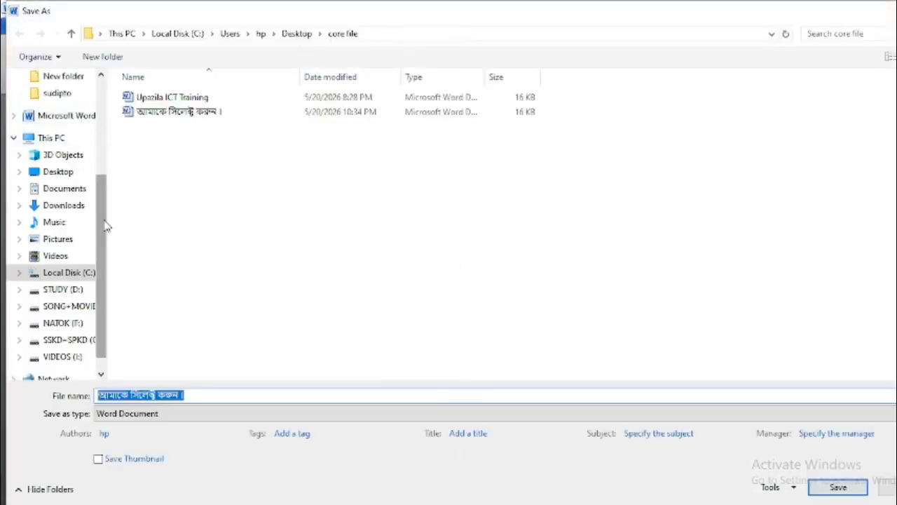
drag(105, 224, 101, 181)
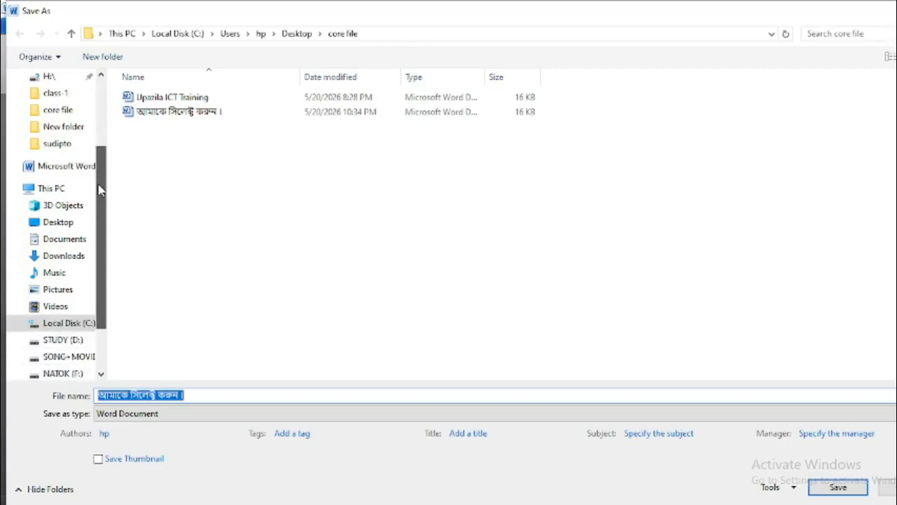
click(70, 225)
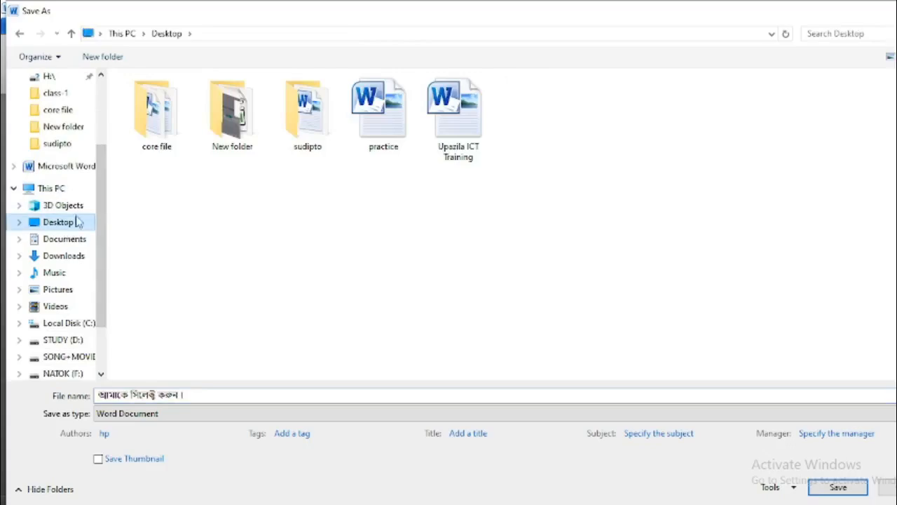
double_click(311, 153)
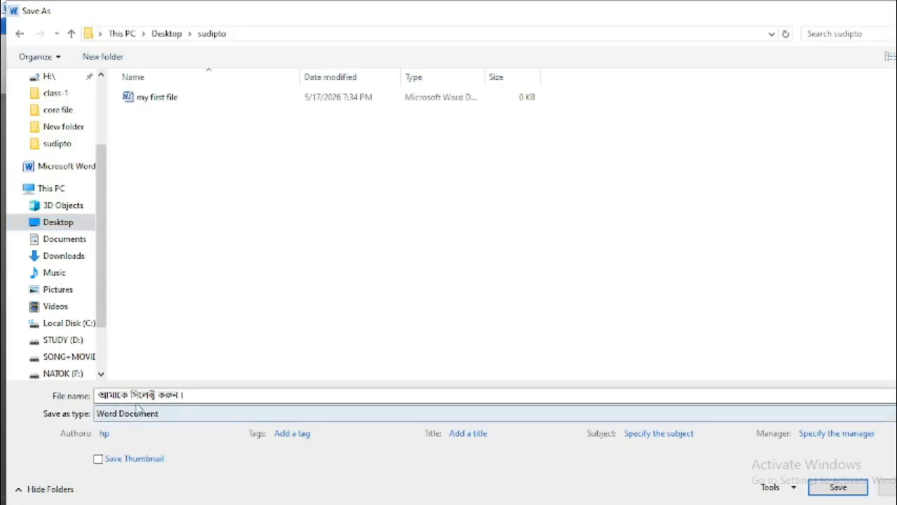
drag(98, 394, 189, 395)
key(BackSpace)
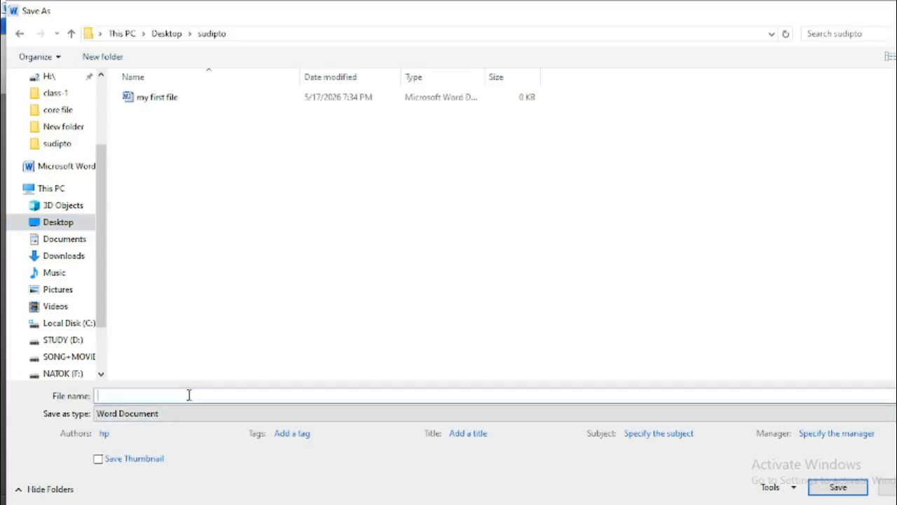
text(11)
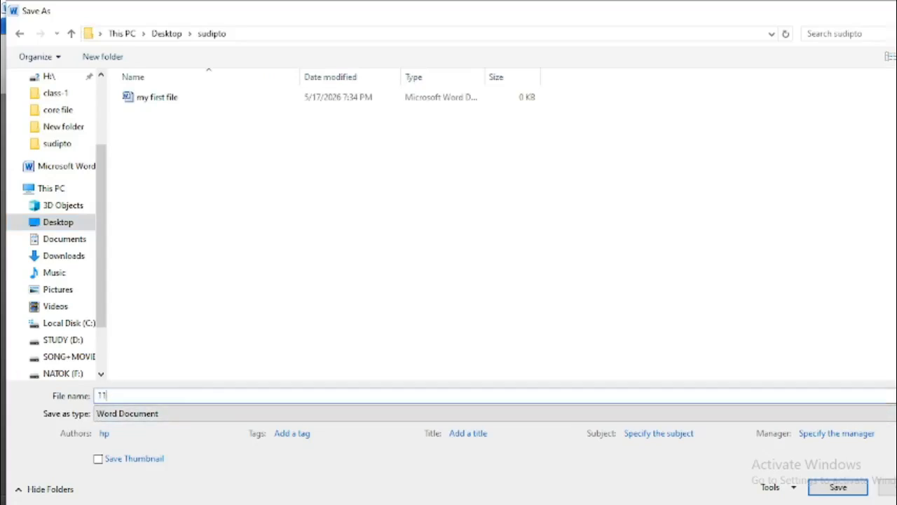
key(Return)
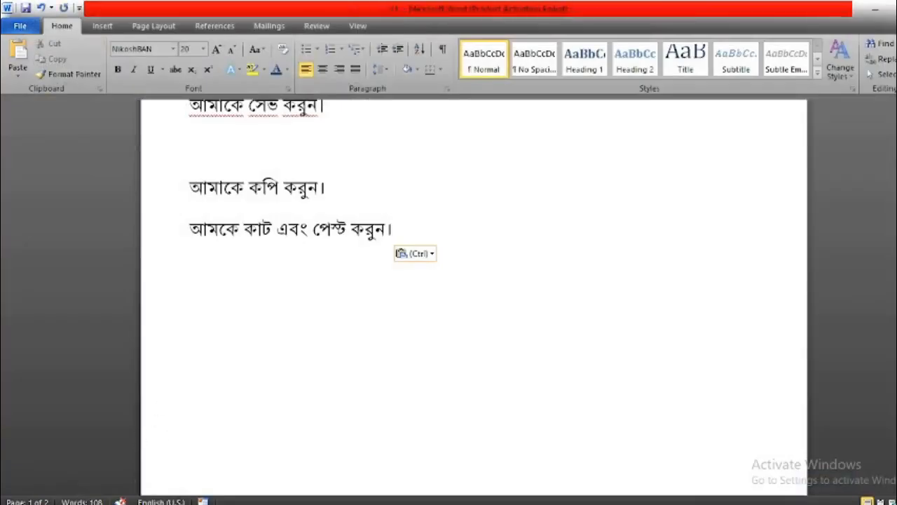
Look for the saved file "11" in its Desktop folder, and return to the open Word document
click(872, 11)
click(869, 12)
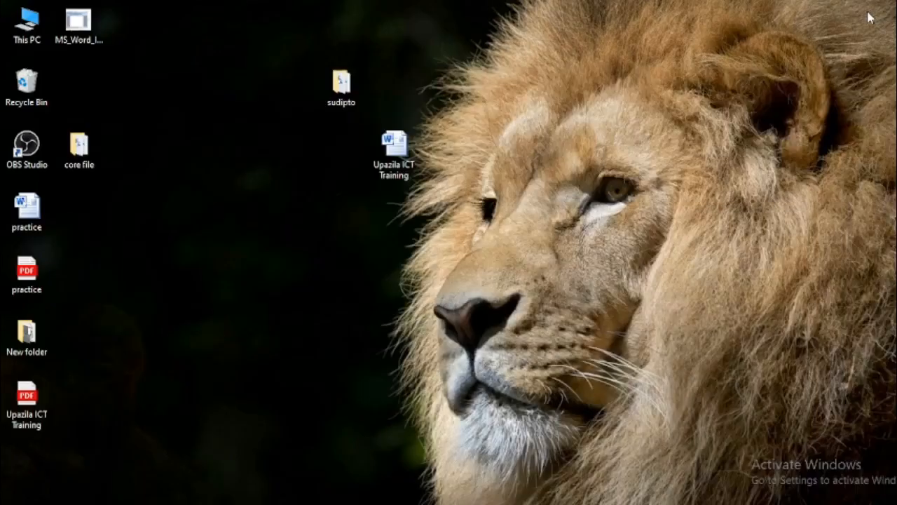
double_click(352, 90)
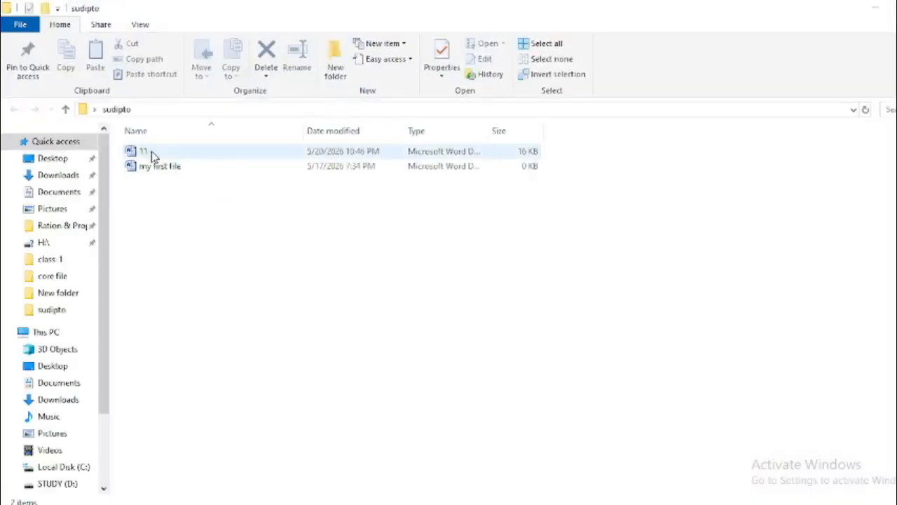
click(874, 12)
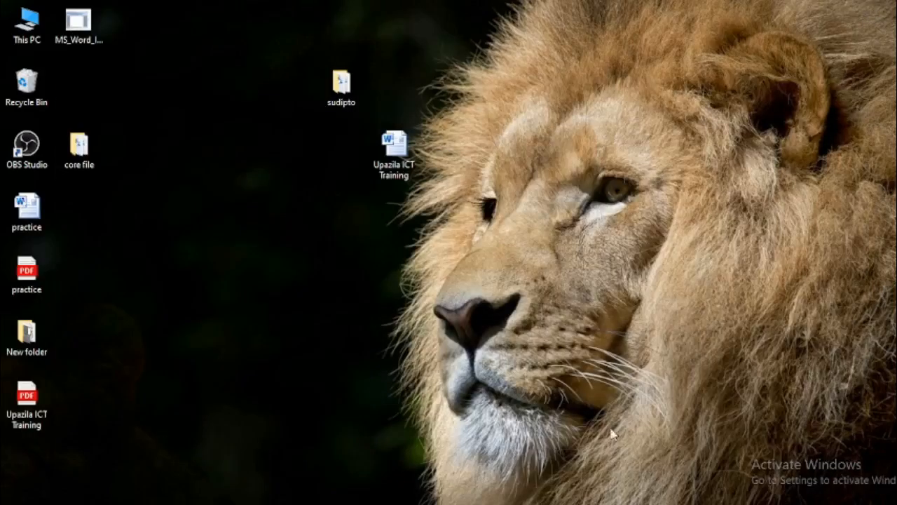
click(566, 504)
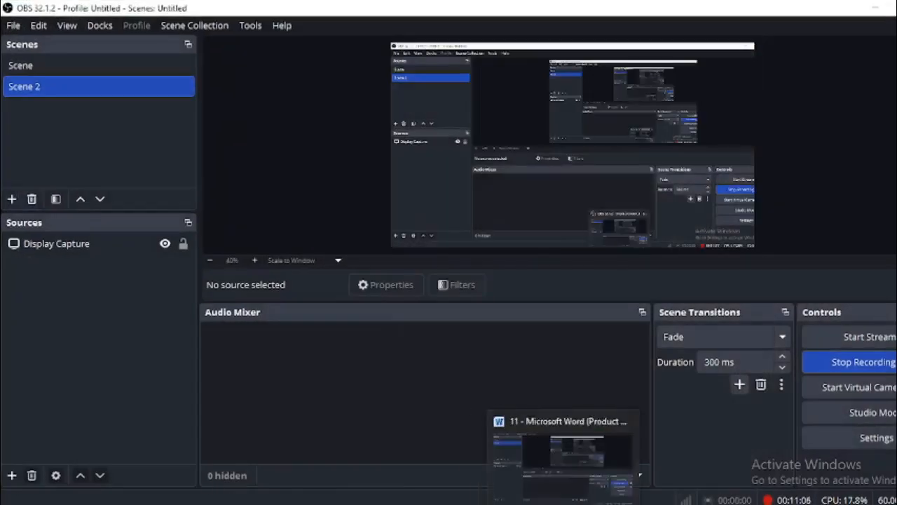
click(565, 504)
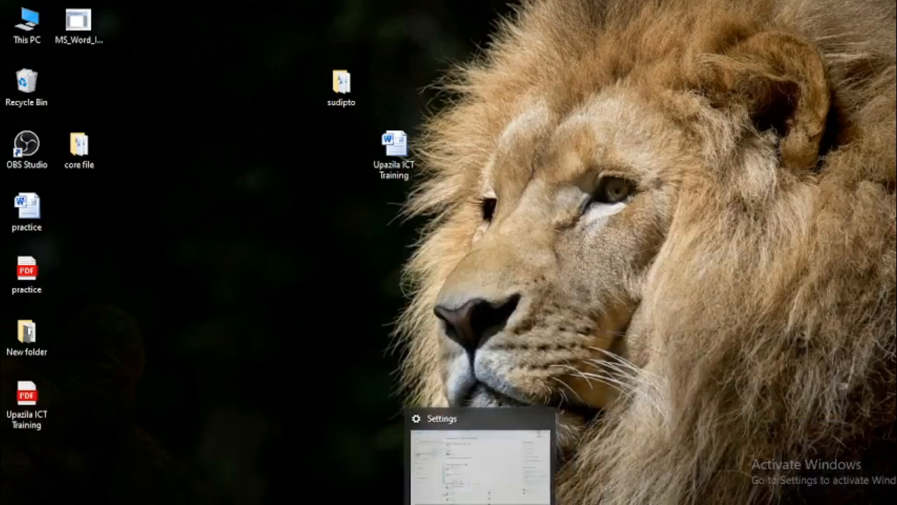
click(495, 504)
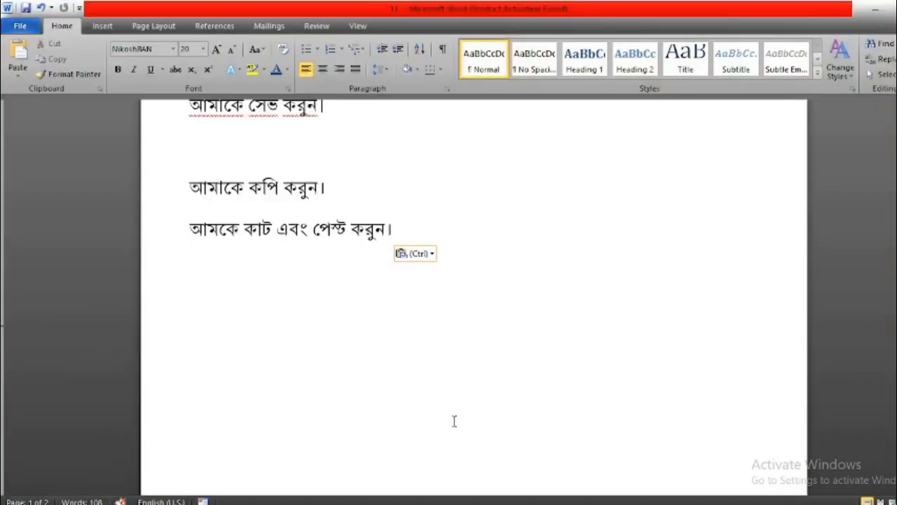
Select the whole "গরু একটি গৃহপালিত" paragraph on page 2 and align it left
scroll(511, 361, down, 10)
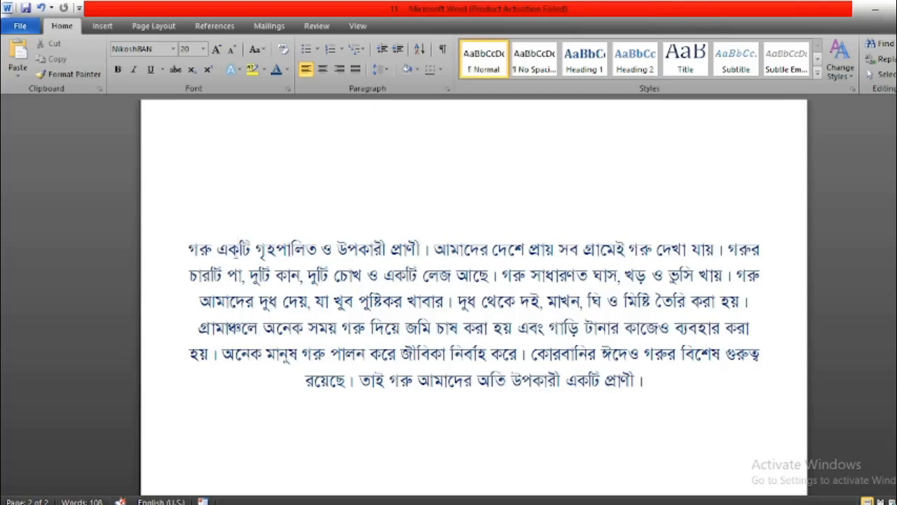
drag(188, 241, 631, 397)
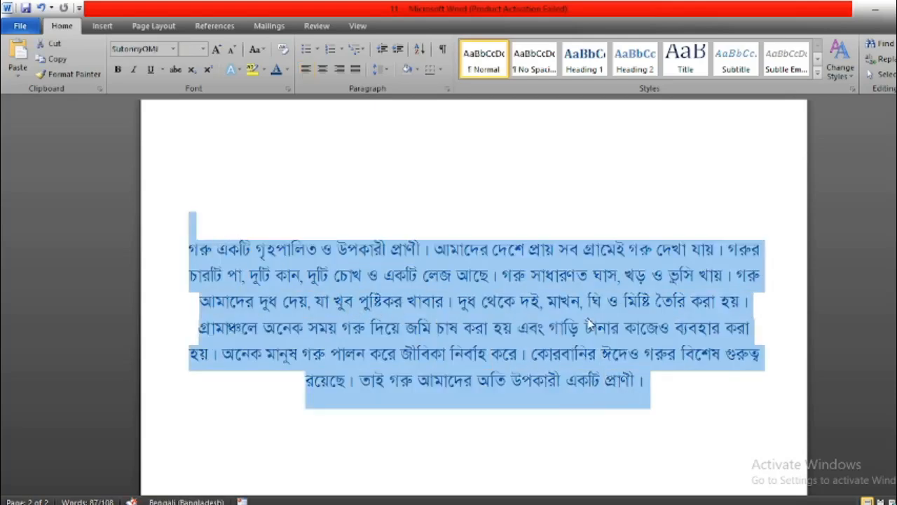
click(588, 305)
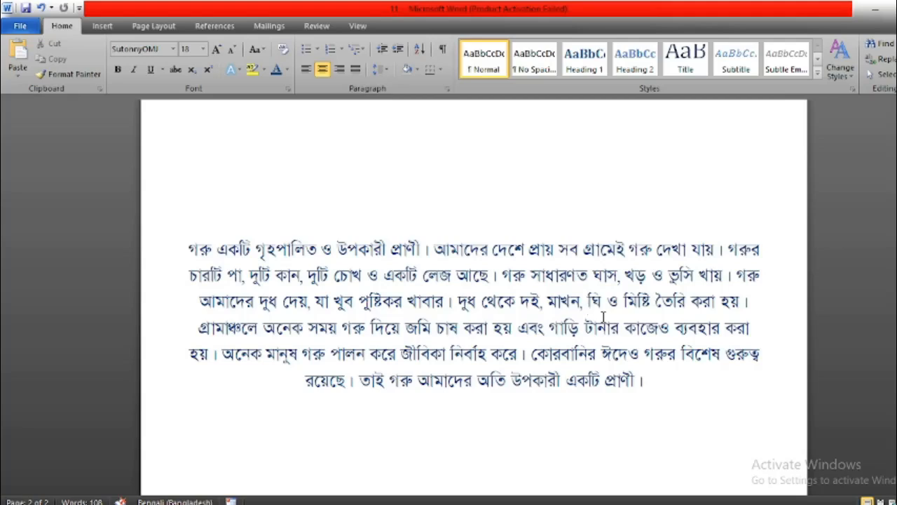
drag(637, 384, 194, 234)
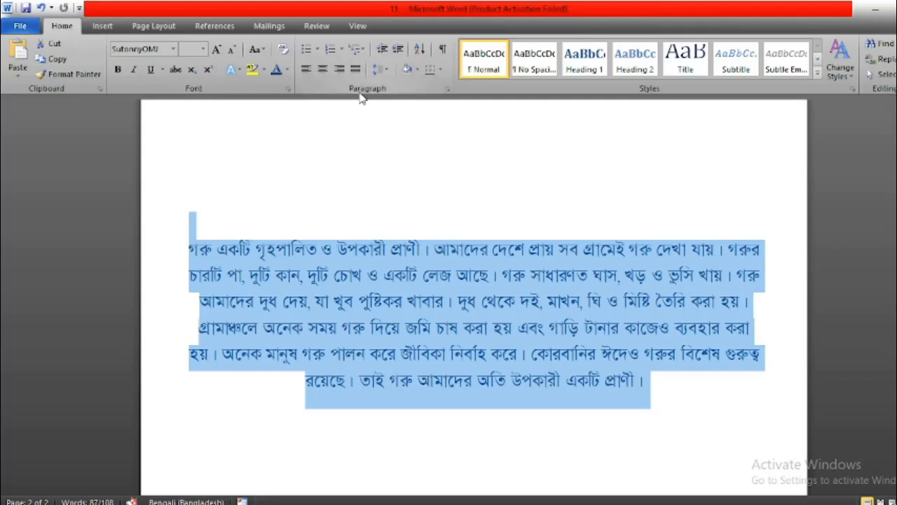
click(305, 71)
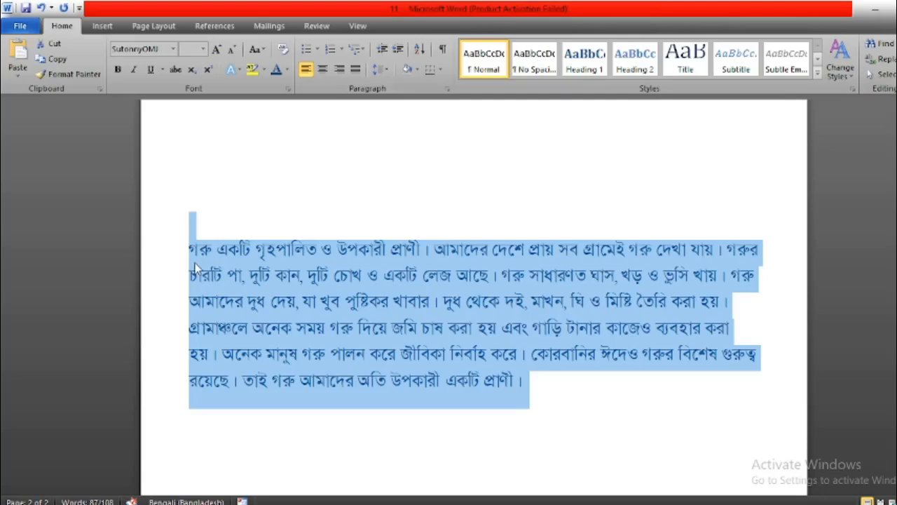
click(203, 227)
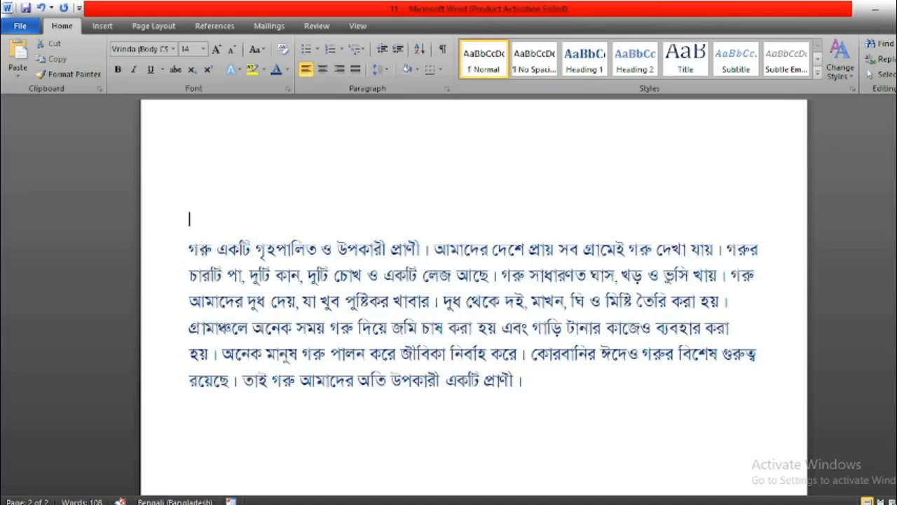
Select the whole "গরু" paragraph again, align it right, and change its alignment to justified
drag(190, 221, 551, 378)
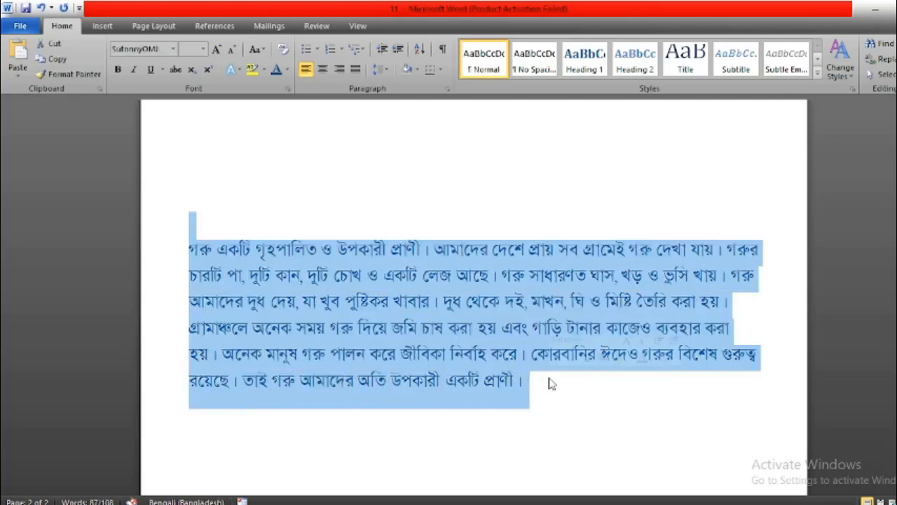
click(341, 70)
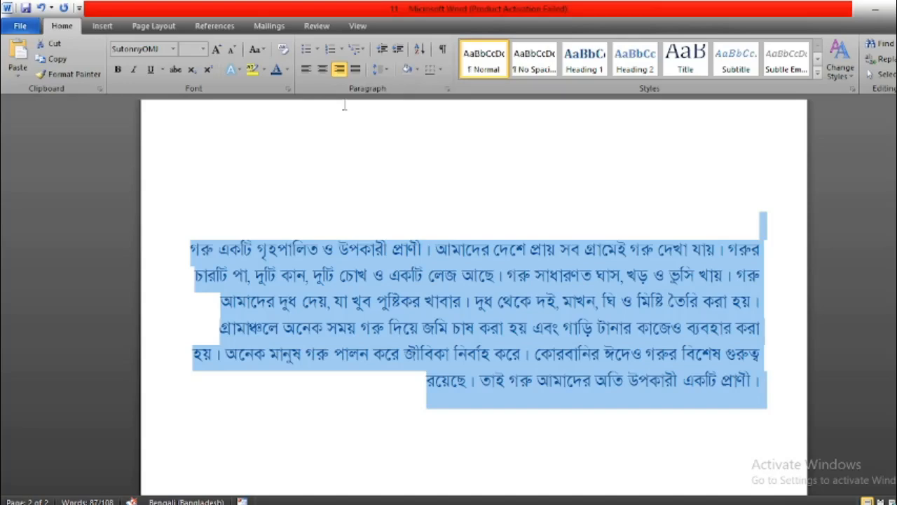
click(355, 70)
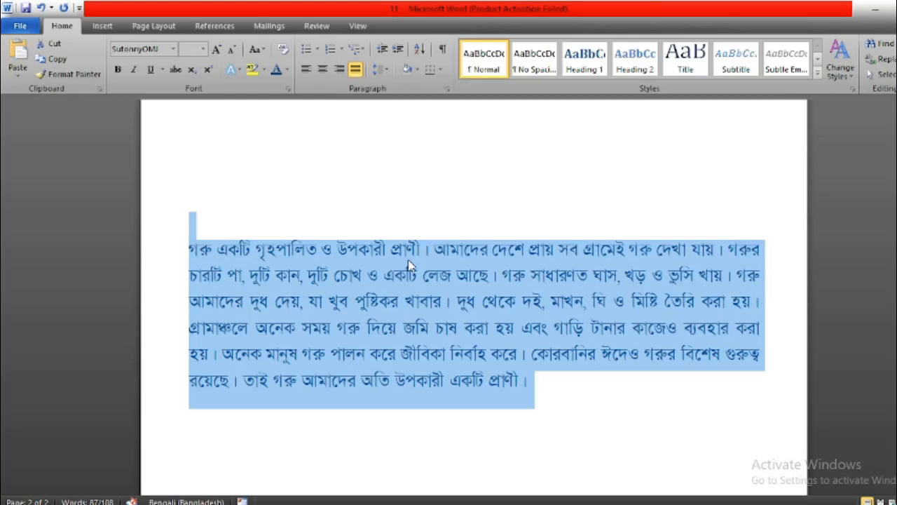
click(389, 383)
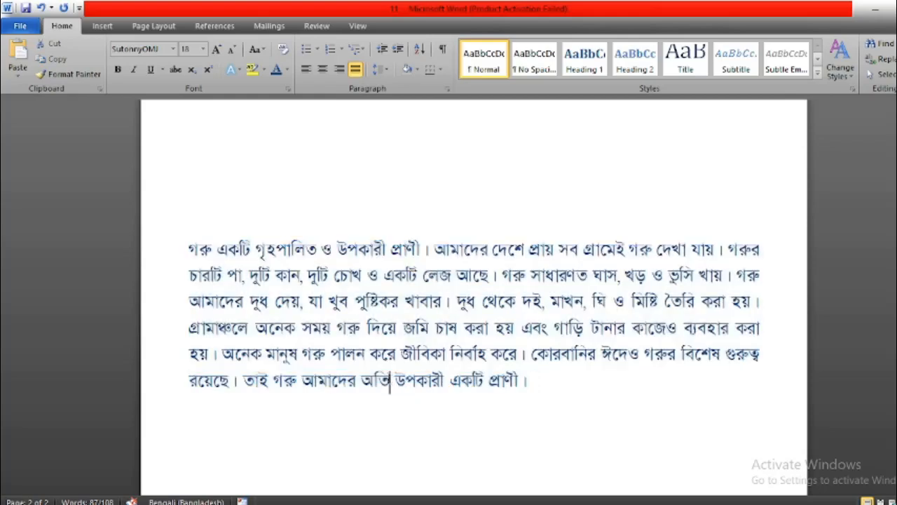
Select the justified "গরু" paragraph and enlarge its text by several font-size increments
drag(525, 385, 192, 256)
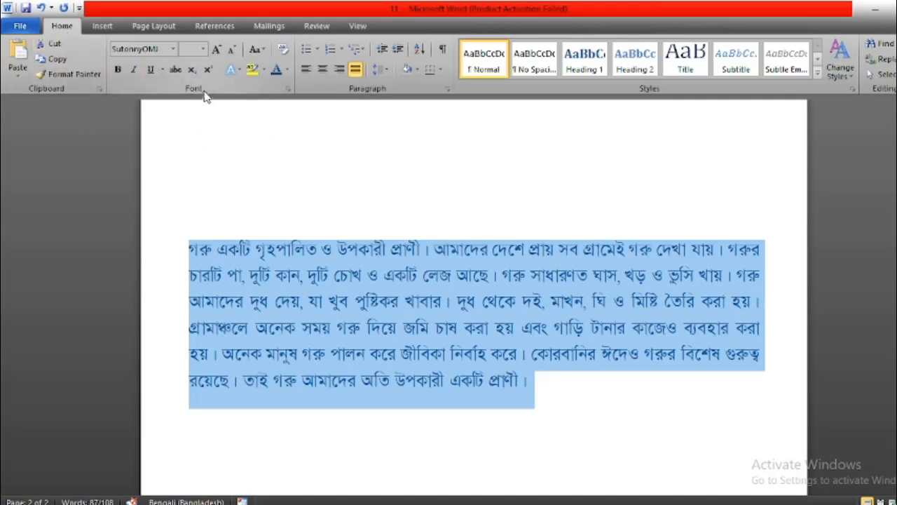
click(217, 50)
click(216, 50)
scroll(429, 285, down, 2)
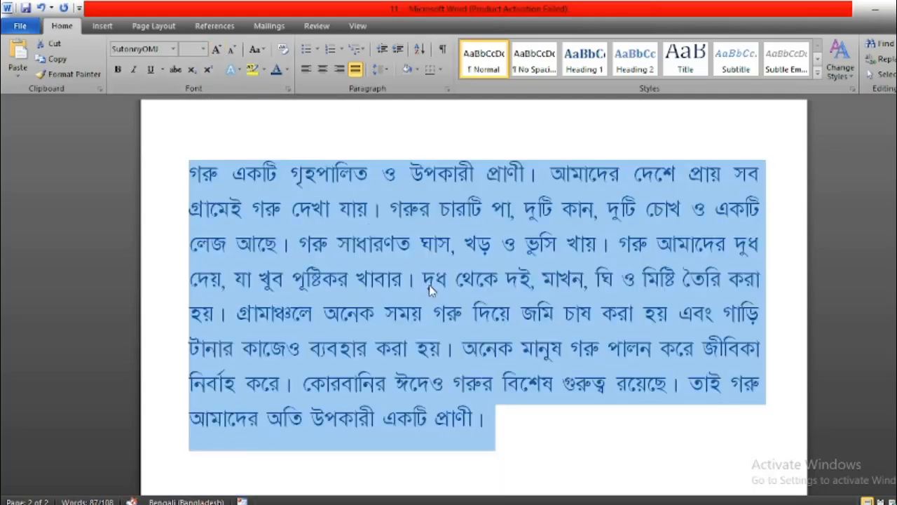
click(217, 50)
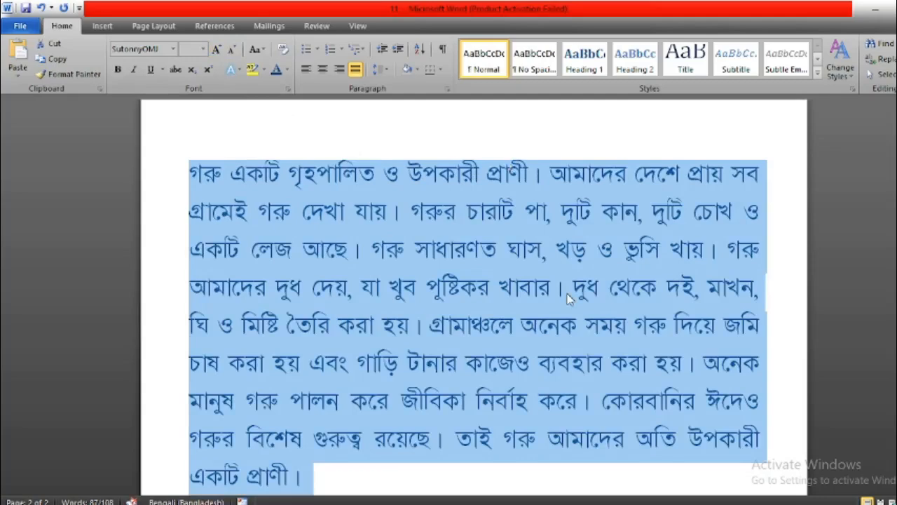
Shrink the "গরু" paragraph's text step by step to font size 16
click(234, 50)
click(233, 50)
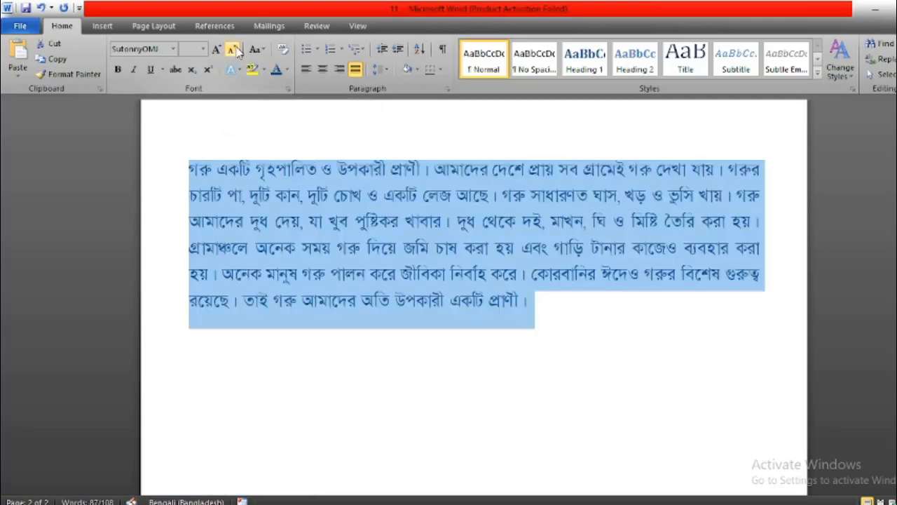
click(234, 50)
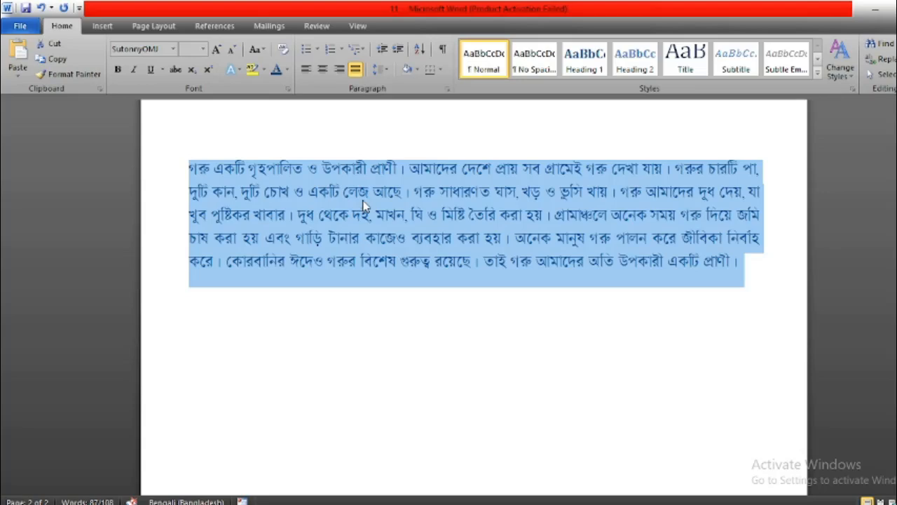
click(414, 244)
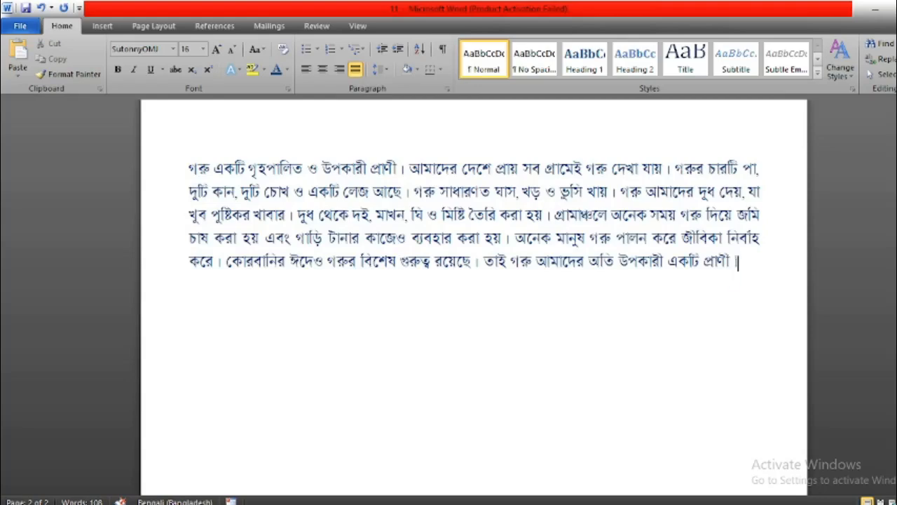
Select the whole "গরু" paragraph and set its font color to Automatic
drag(737, 262, 174, 175)
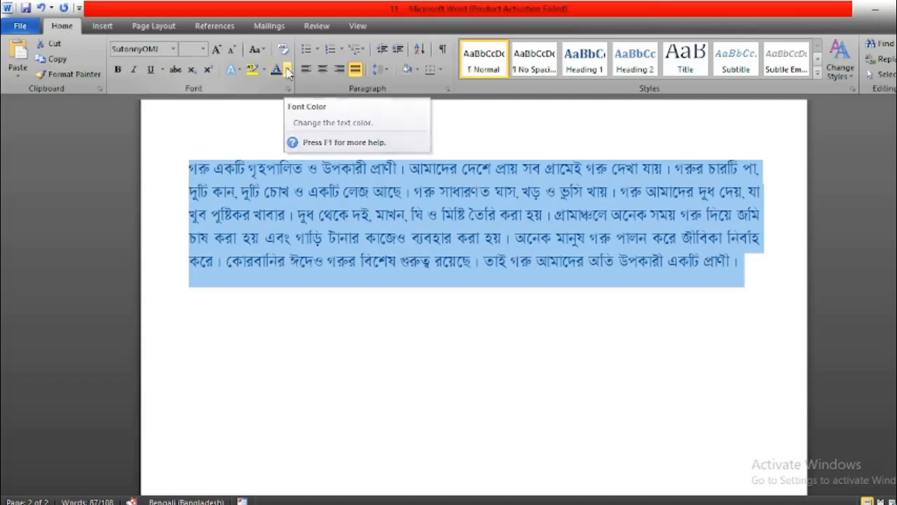
click(287, 72)
click(286, 72)
click(286, 72)
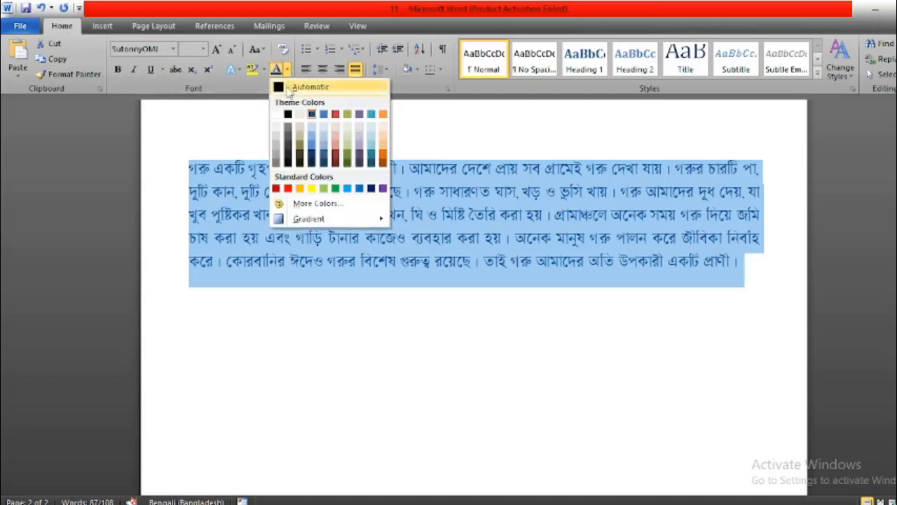
click(280, 86)
click(397, 269)
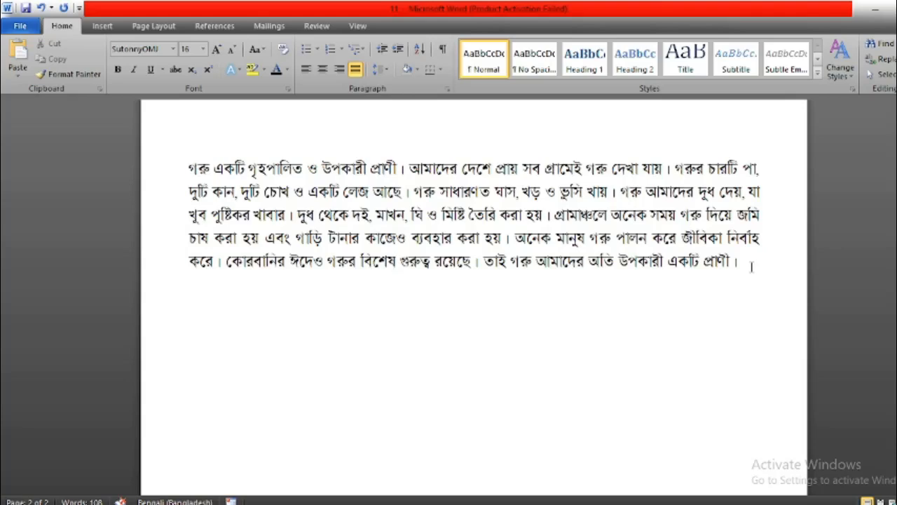
Select the whole "গরু" paragraph and change its font to Nikosh
click(752, 266)
drag(752, 267, 180, 172)
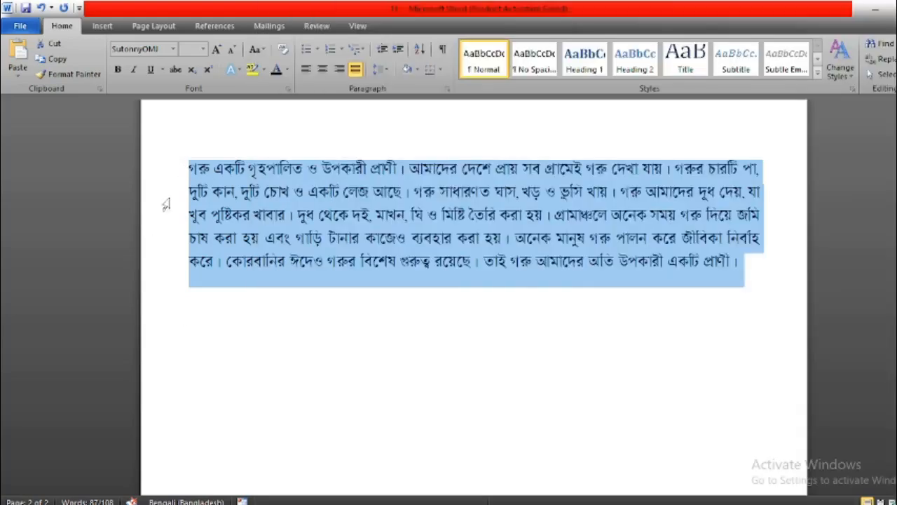
click(174, 50)
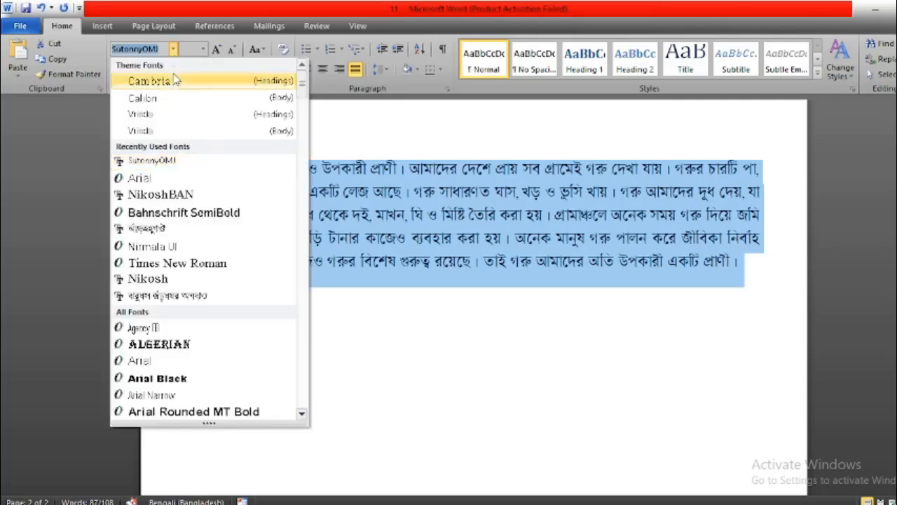
click(148, 279)
click(199, 306)
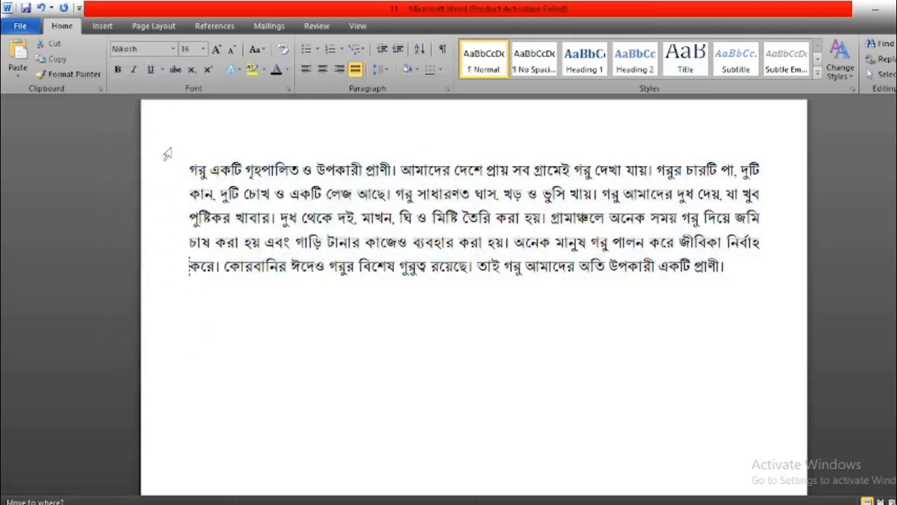
Select the whole "গরু" paragraph again, reapply the Nikosh font, and change its font to Arial
click(174, 50)
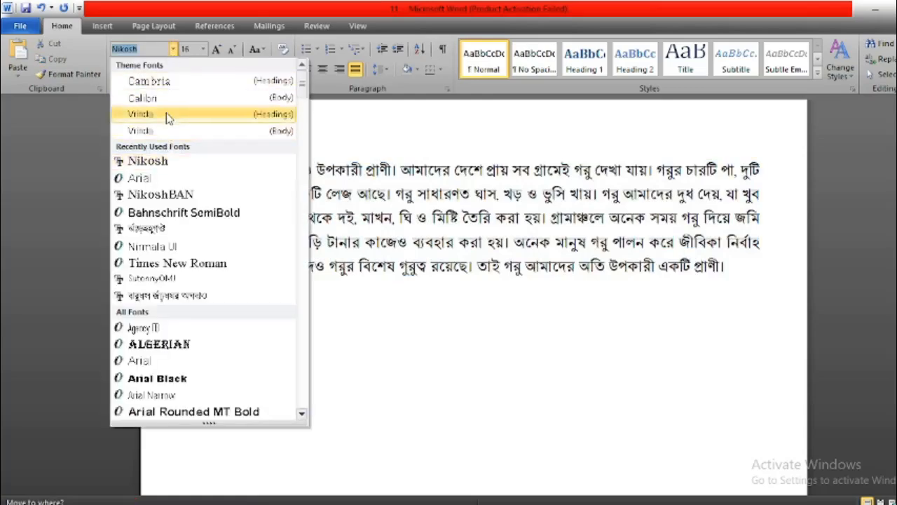
click(196, 163)
drag(736, 275, 154, 174)
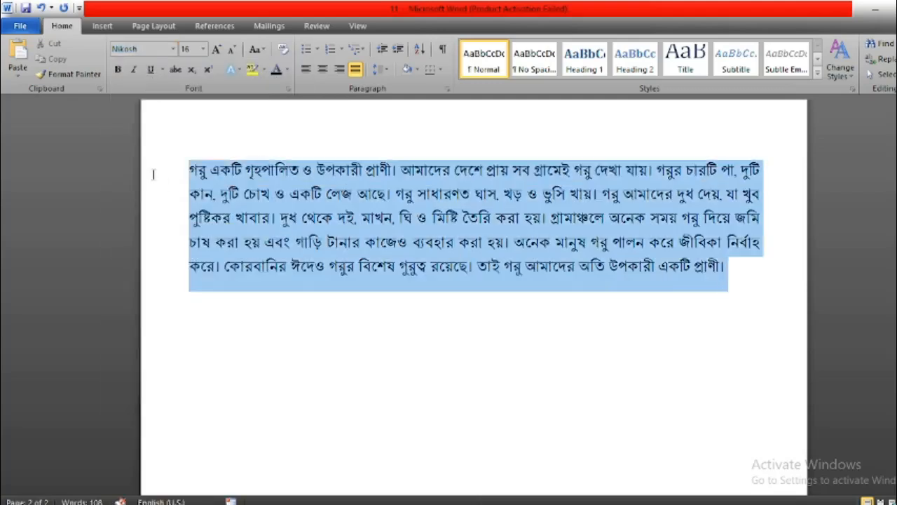
click(173, 49)
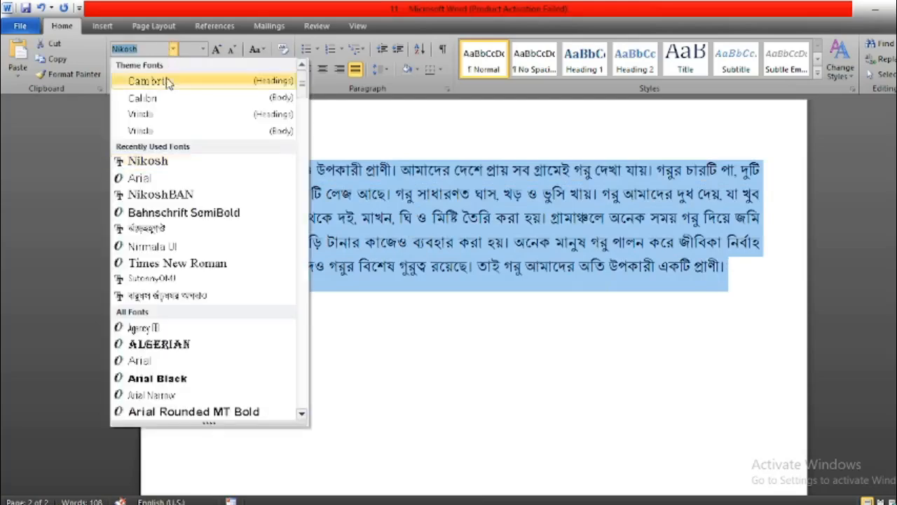
click(168, 164)
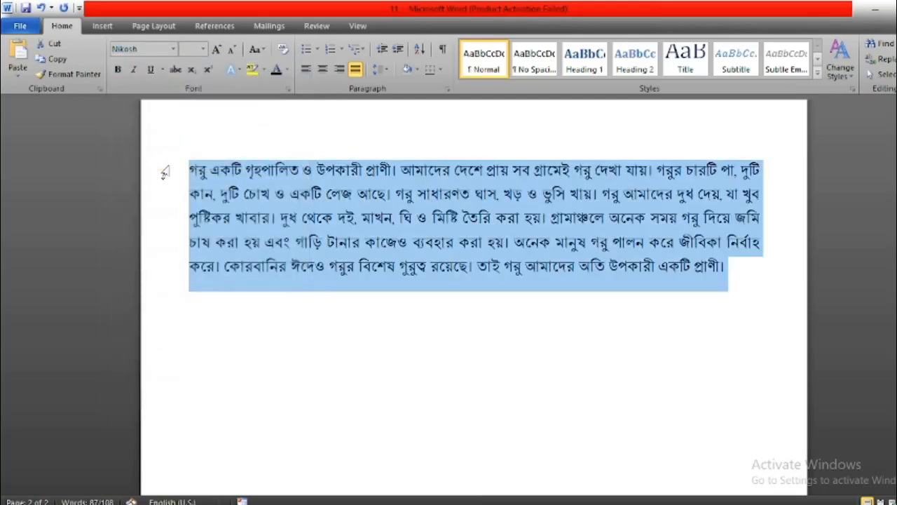
click(173, 49)
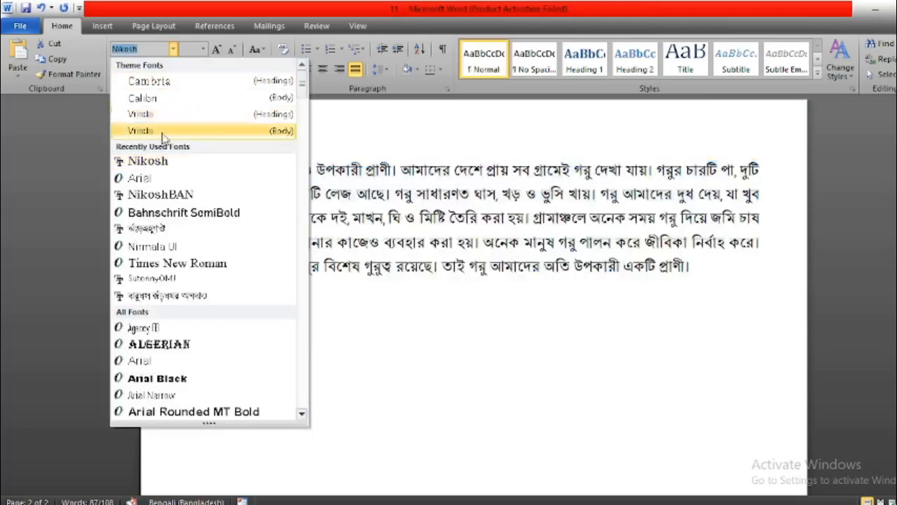
click(172, 179)
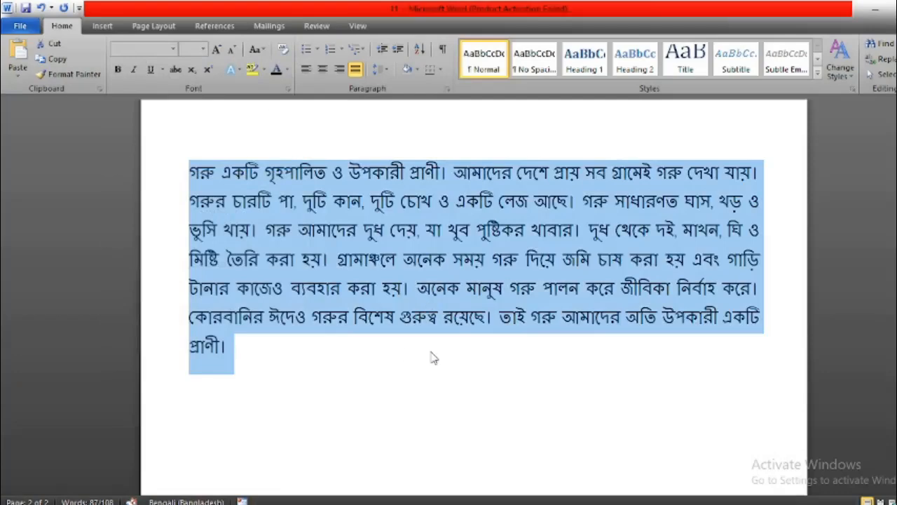